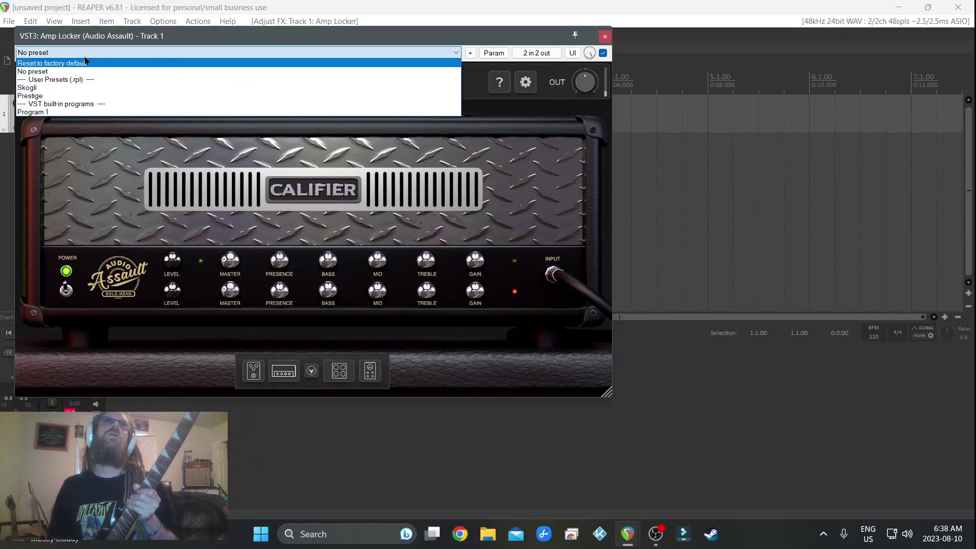
- Load Amp Locker's DEFAULT factory preset and switch the amp model to Califier
{"action": "left_click", "coordinate": [85, 64]}
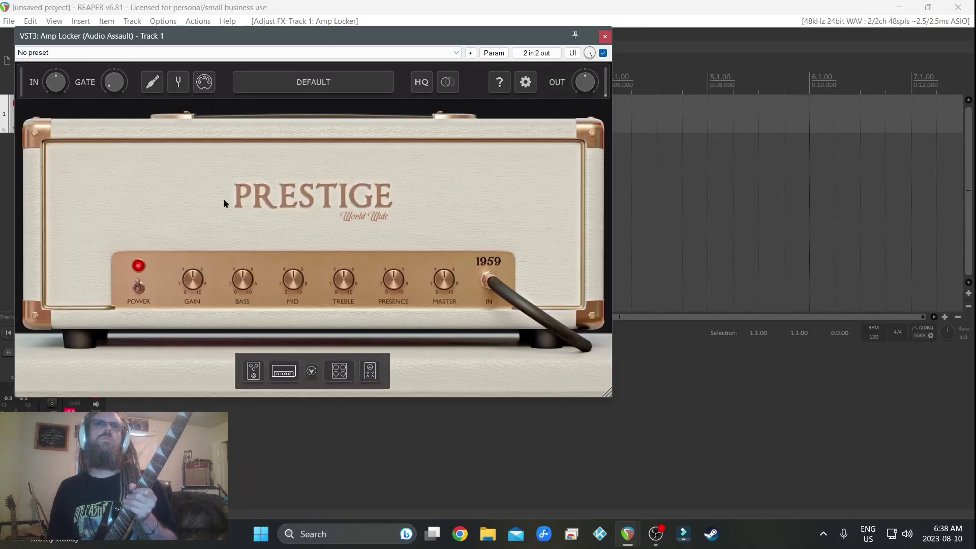
{"action": "left_click", "coordinate": [312, 371]}
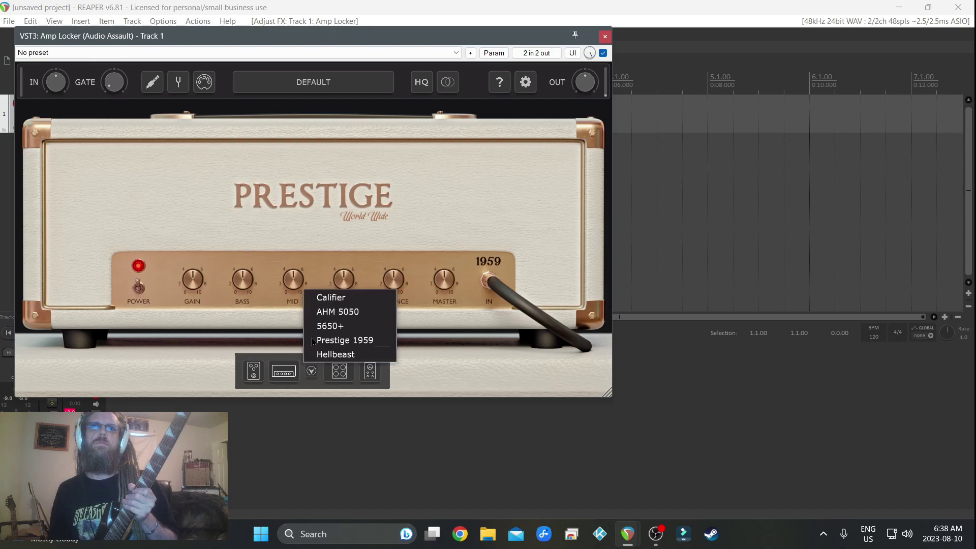
{"action": "left_click", "coordinate": [321, 304]}
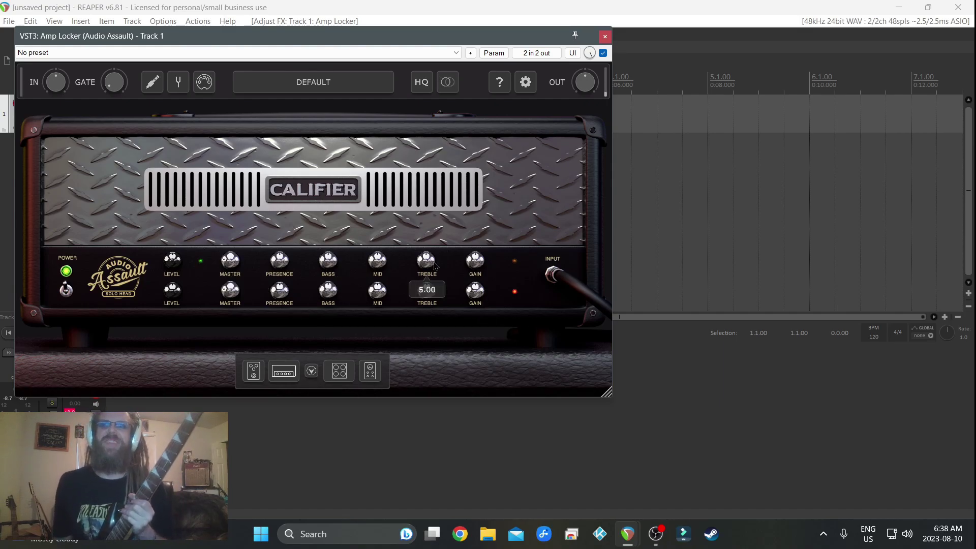
- Give the left cabinet the DZL412FL-H1265 IR and an SC-421 mic nudged slightly lower
{"action": "left_click", "coordinate": [339, 371]}
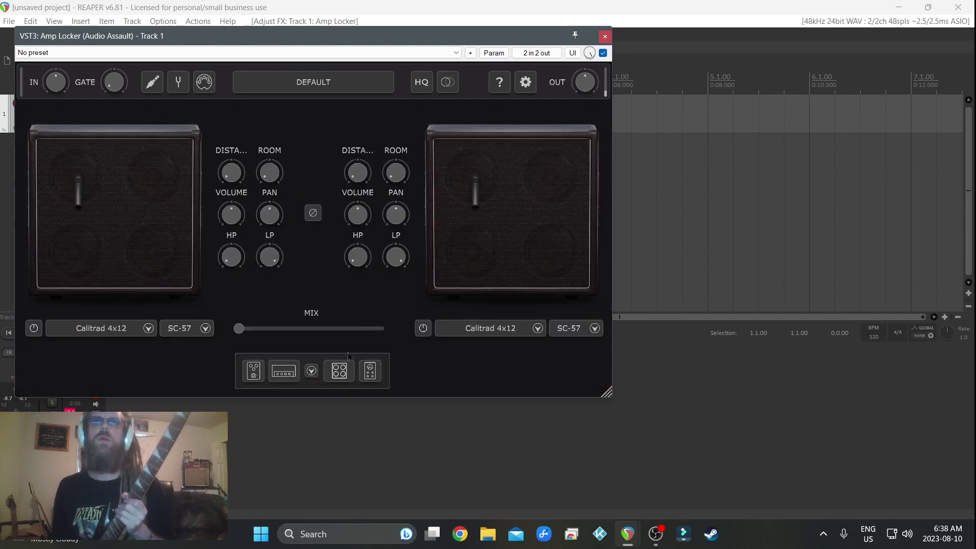
{"action": "left_click", "coordinate": [103, 328]}
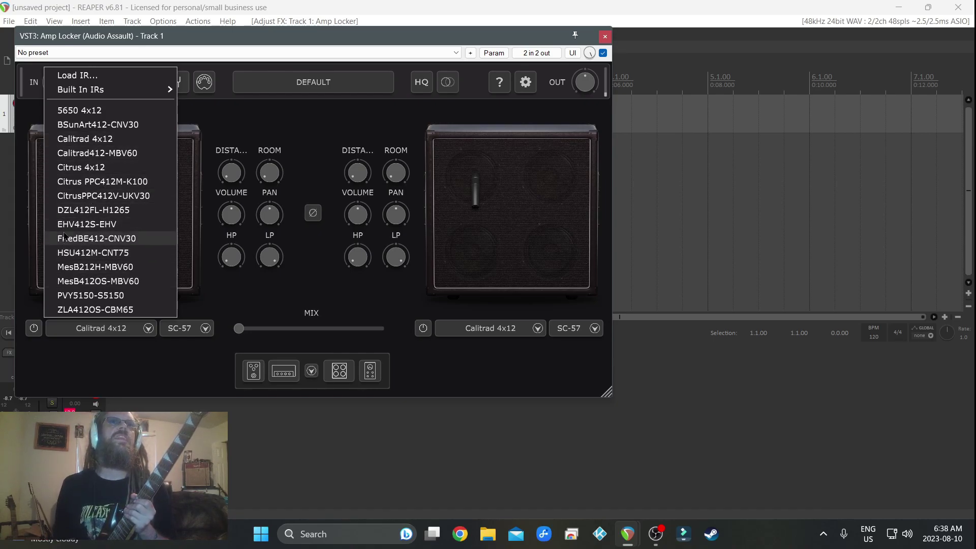
{"action": "left_click", "coordinate": [74, 210]}
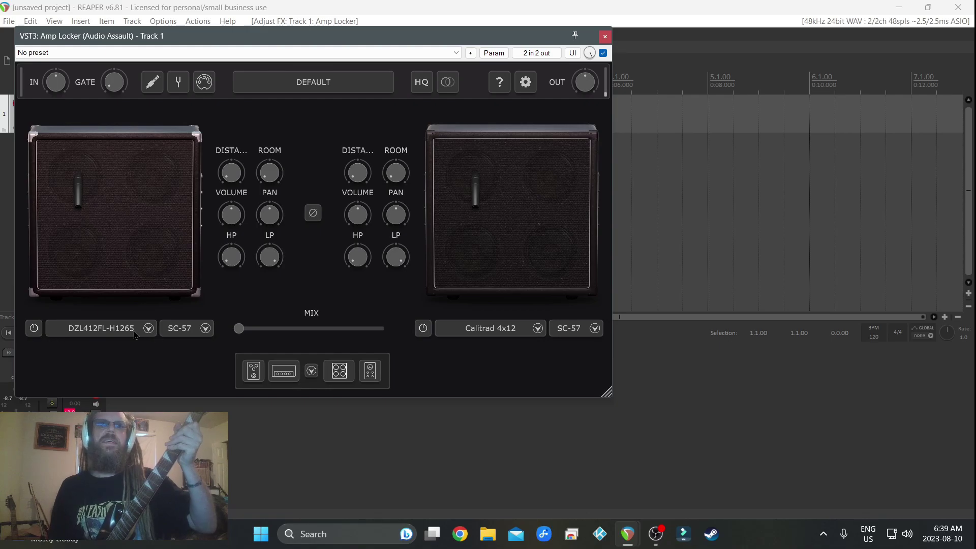
{"action": "left_click", "coordinate": [177, 329]}
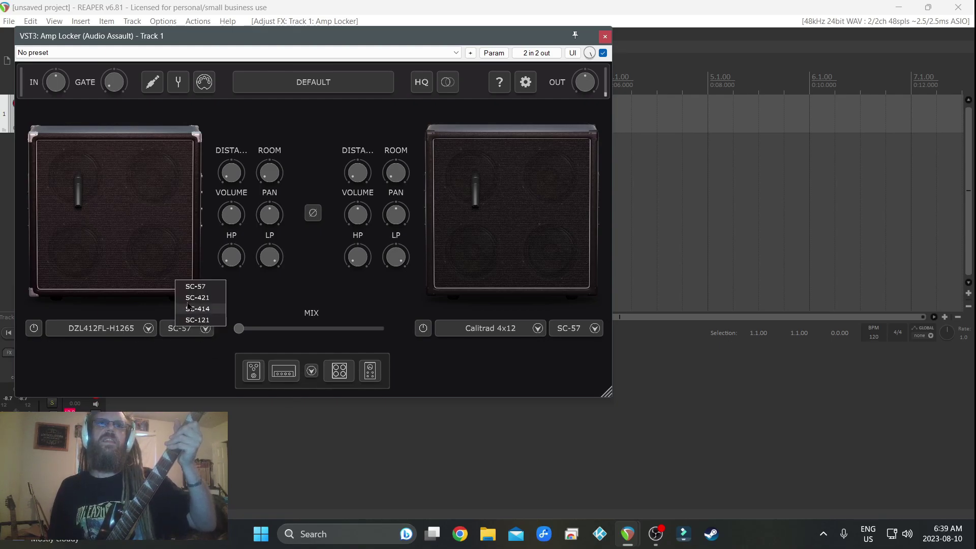
{"action": "left_click", "coordinate": [197, 298]}
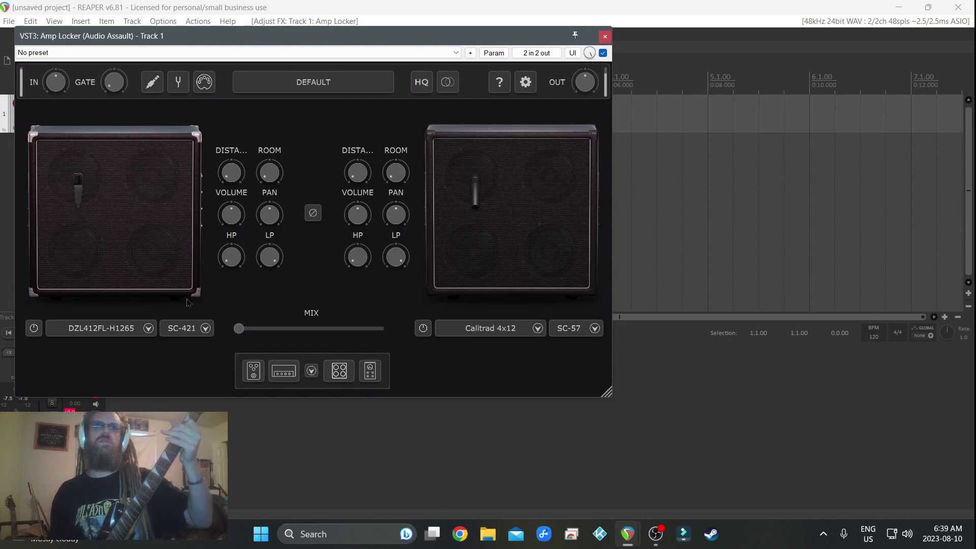
{"action": "left_click_drag", "start_coordinate": [80, 196], "coordinate": [100, 211]}
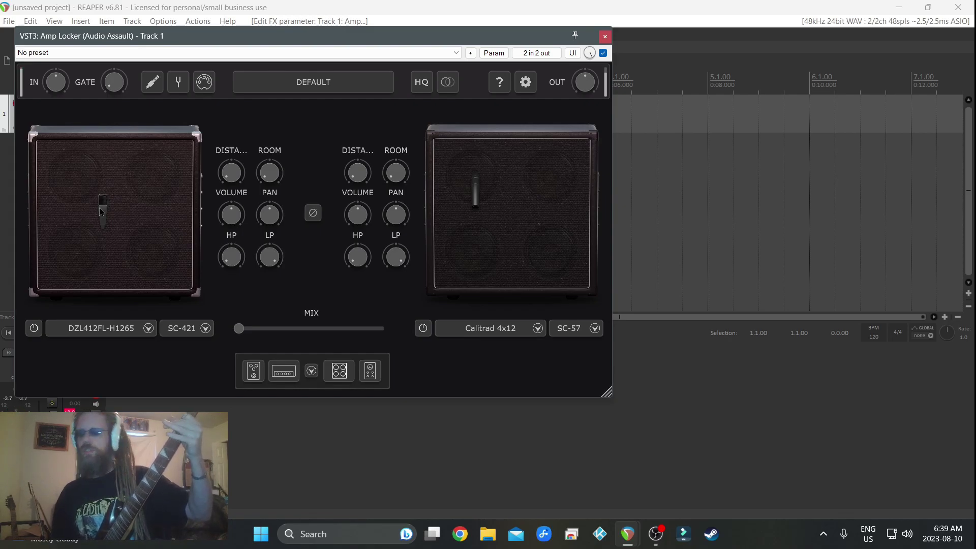
- Load FriedBE412-CNV30 on the right cabinet while trying different cabinet mix values
{"action": "left_click_drag", "start_coordinate": [238, 328], "coordinate": [384, 328]}
{"action": "left_click", "coordinate": [473, 328]}
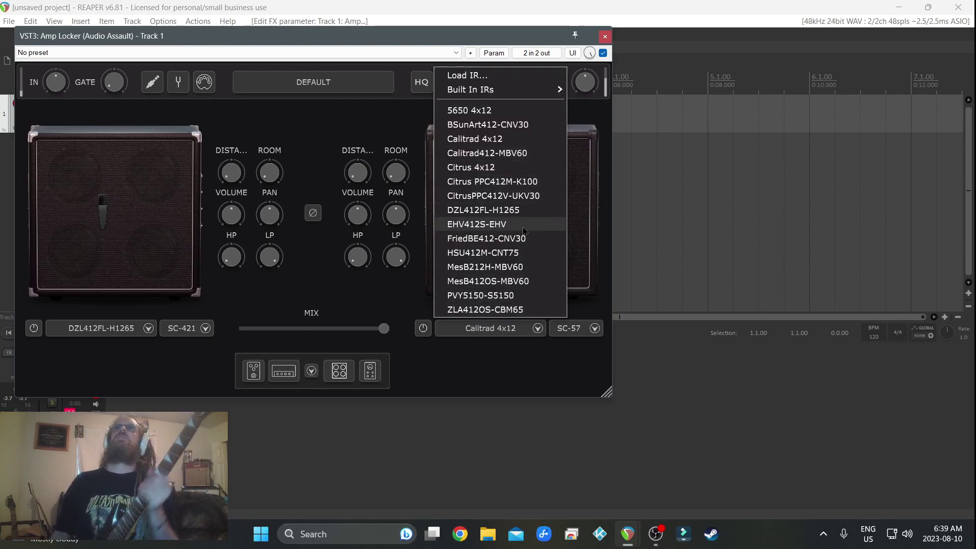
{"action": "left_click", "coordinate": [490, 238]}
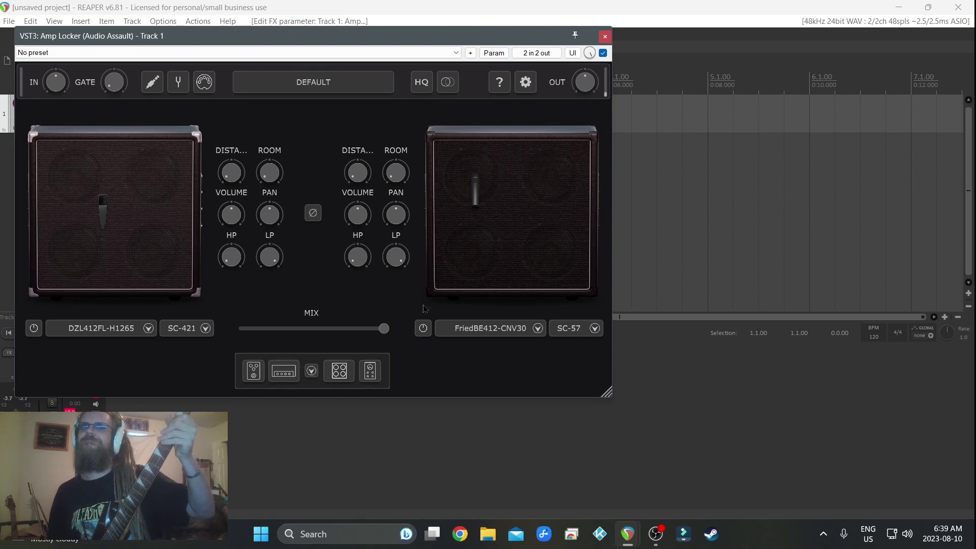
{"action": "mouse_move", "coordinate": [337, 330]}
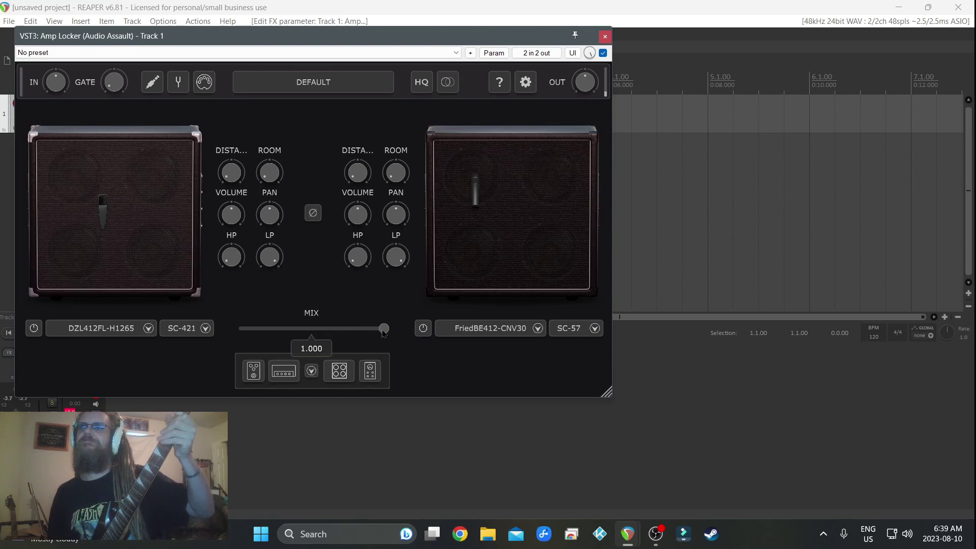
{"action": "left_click_drag", "start_coordinate": [382, 331], "coordinate": [351, 337]}
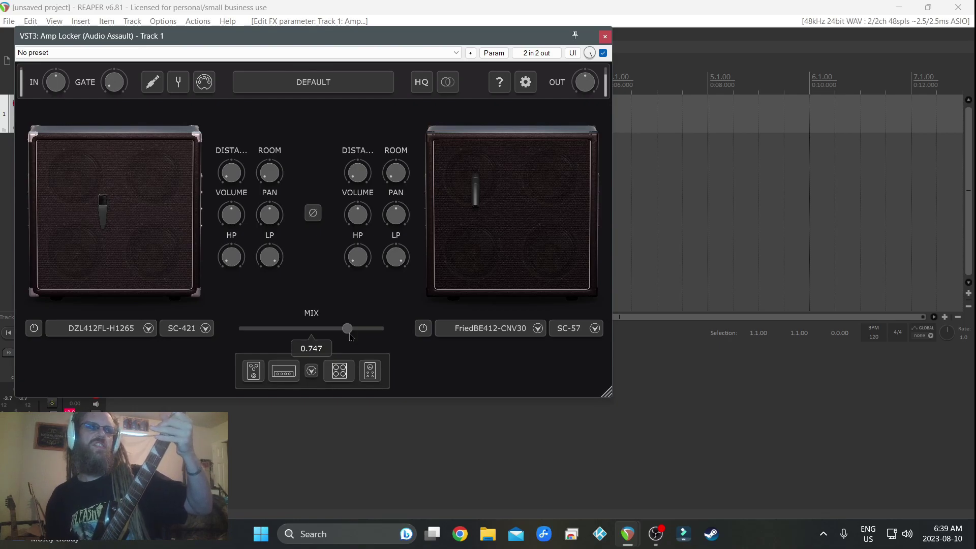
{"action": "mouse_move", "coordinate": [325, 340]}
{"action": "left_mouse_down"}
{"action": "mouse_move", "coordinate": [262, 339]}
{"action": "mouse_move", "coordinate": [315, 342]}
{"action": "left_mouse_up"}
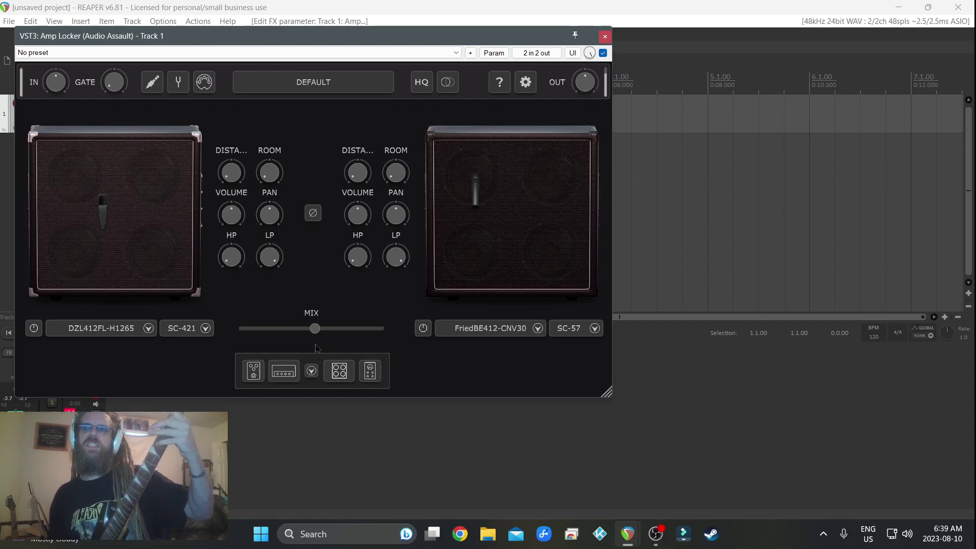
{"action": "left_click_drag", "start_coordinate": [314, 329], "coordinate": [401, 331]}
- Put a lowered SC-121 mic on the right cabinet and set the mix to about 0.7
{"action": "left_click", "coordinate": [559, 333]}
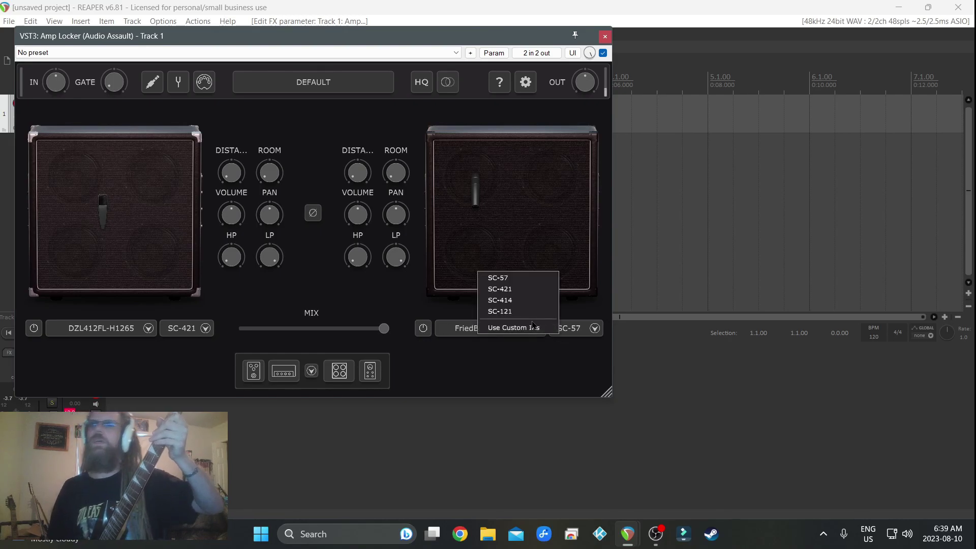
{"action": "left_click", "coordinate": [508, 312]}
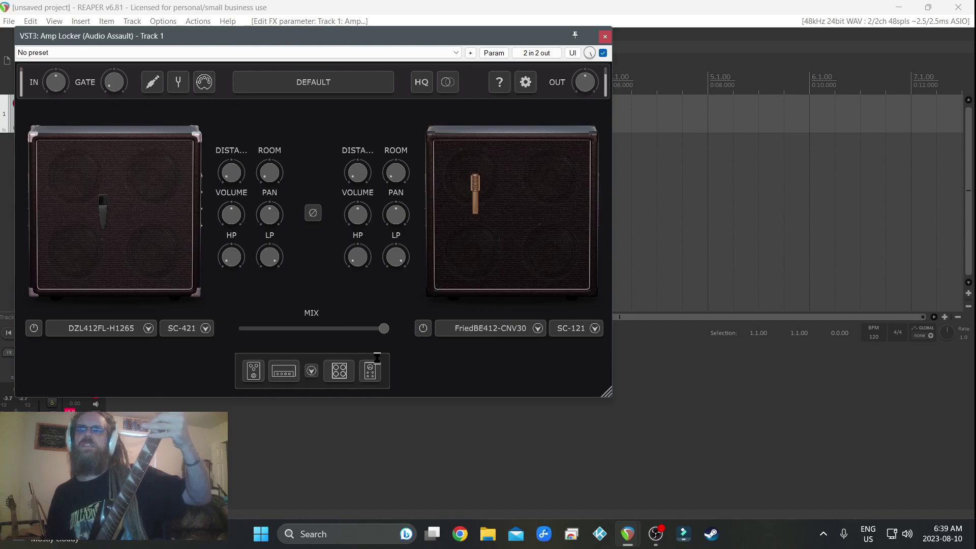
{"action": "left_click_drag", "start_coordinate": [384, 328], "coordinate": [337, 331]}
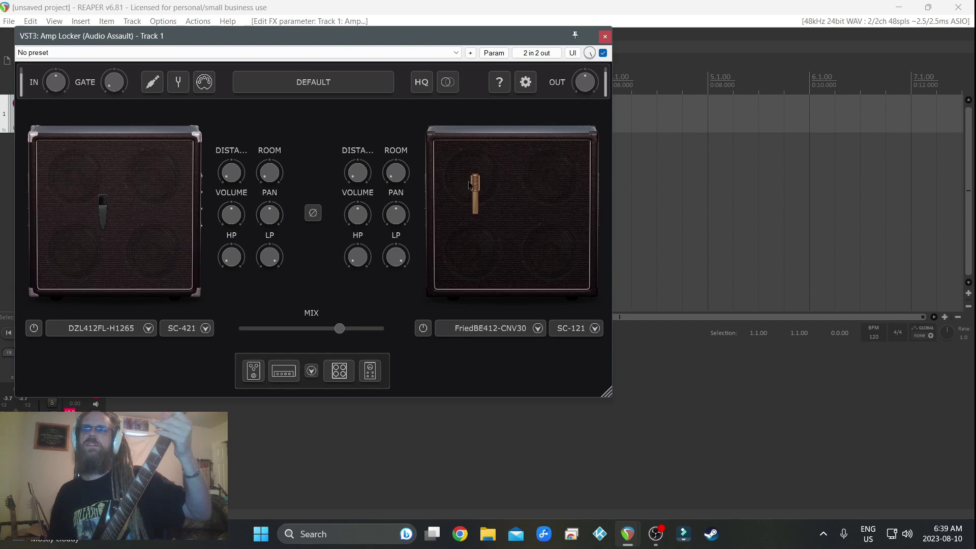
{"action": "left_click_drag", "start_coordinate": [478, 183], "coordinate": [471, 247]}
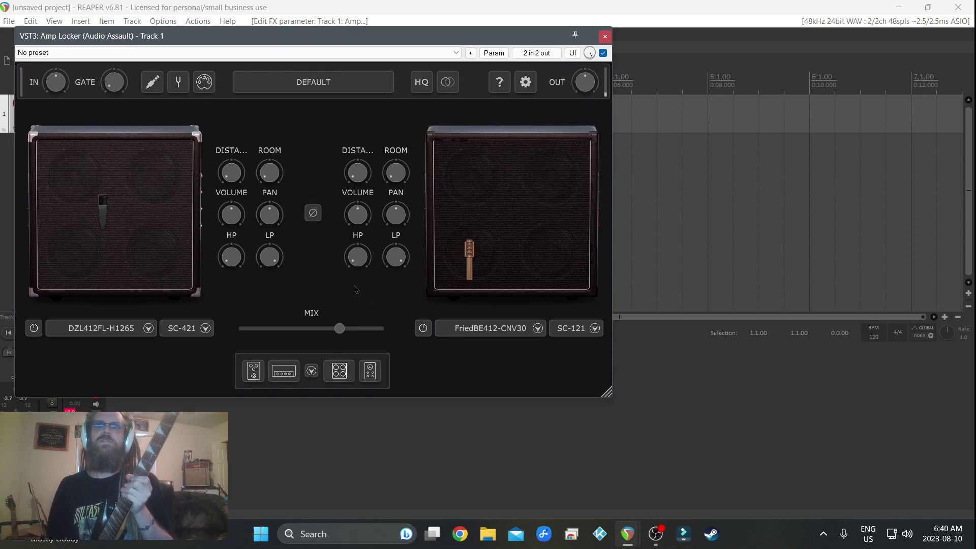
{"action": "mouse_move", "coordinate": [341, 332]}
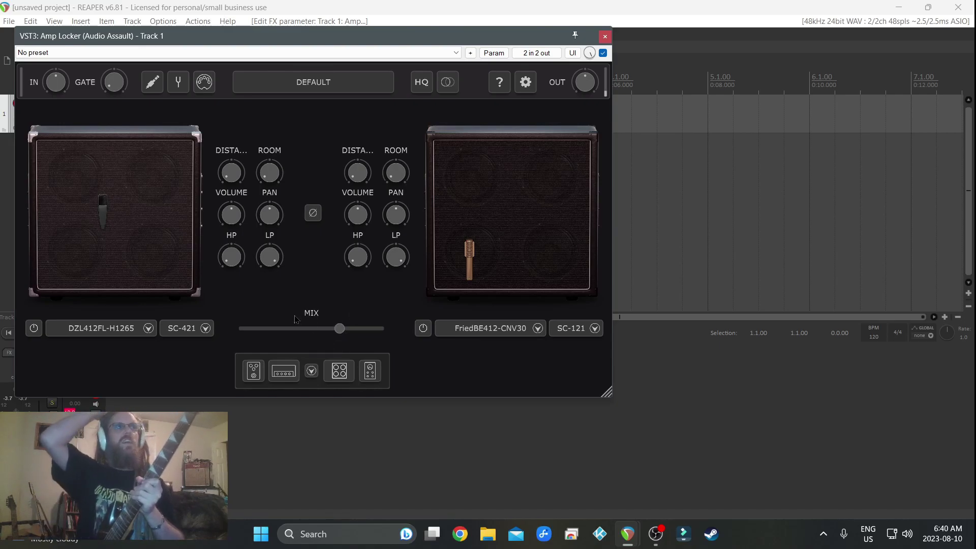
{"action": "mouse_move", "coordinate": [100, 98]}
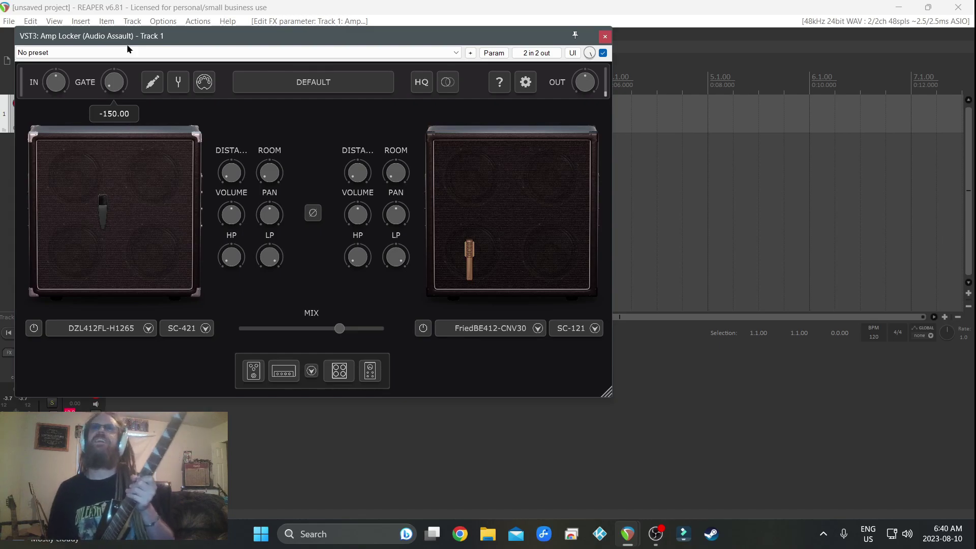
- Back on the Califier head, raise the lower Presence knob to about 6.26
{"action": "left_click", "coordinate": [286, 371]}
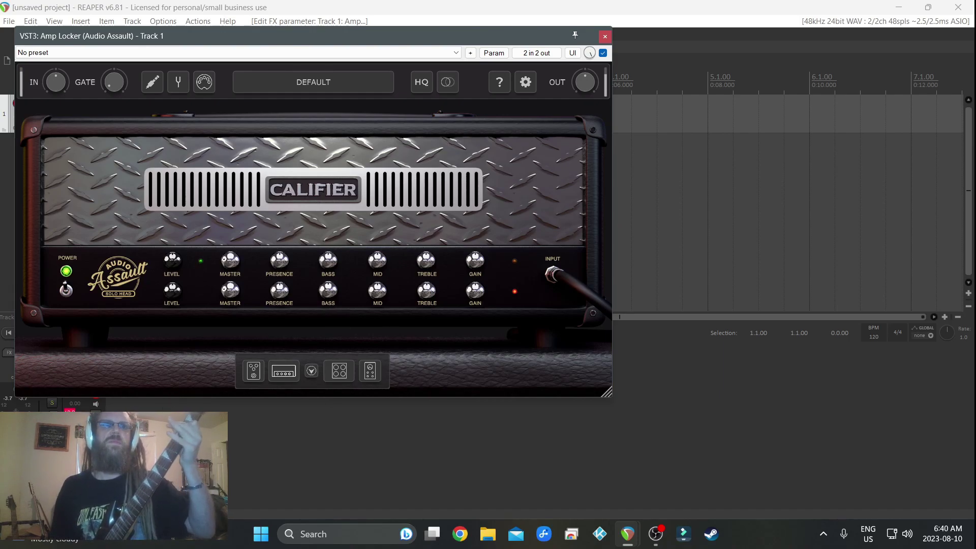
{"action": "mouse_move", "coordinate": [236, 298]}
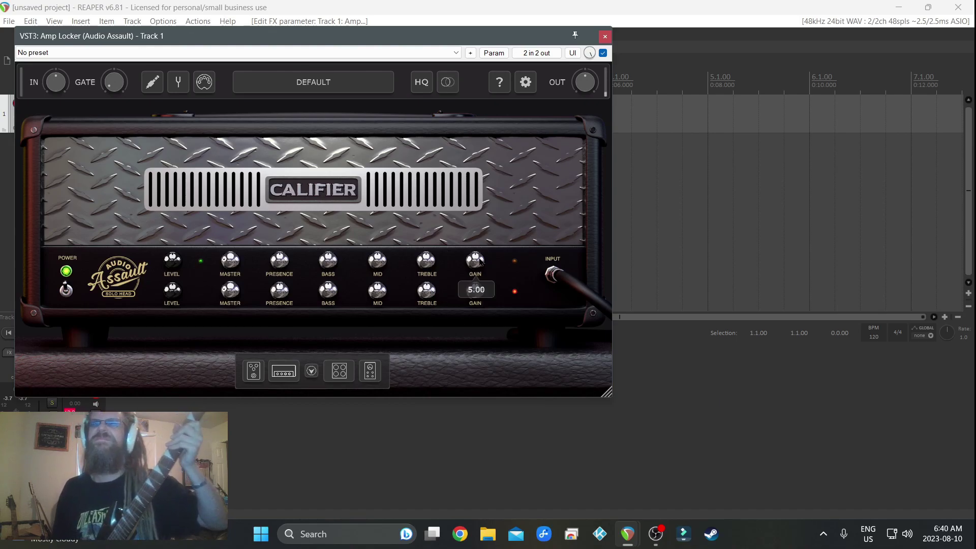
{"action": "mouse_move", "coordinate": [474, 299]}
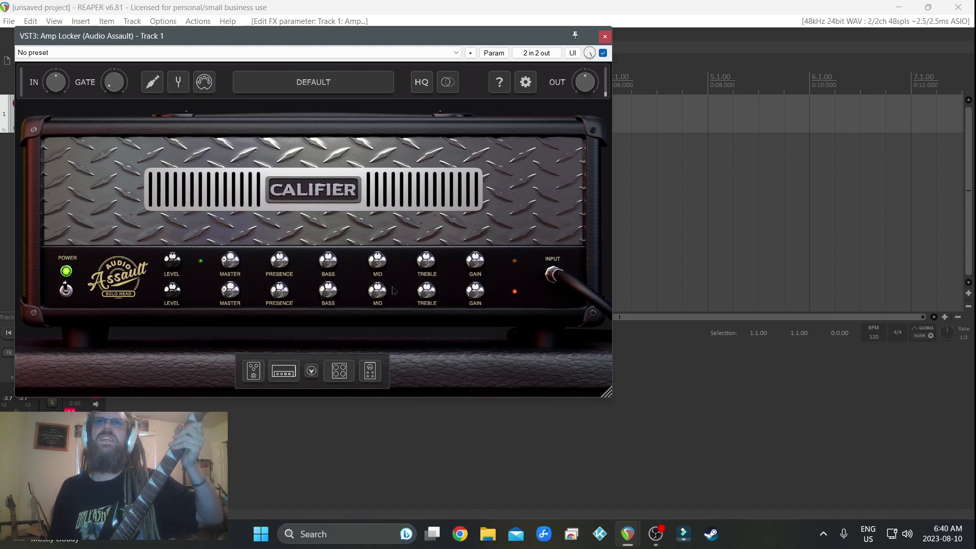
{"action": "mouse_move", "coordinate": [292, 307]}
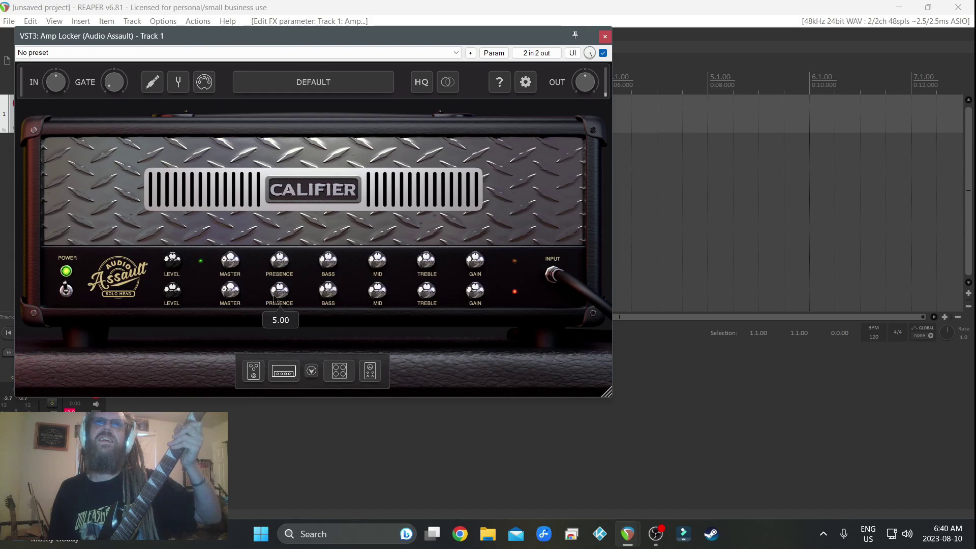
{"action": "left_click_drag", "start_coordinate": [277, 291], "coordinate": [281, 279]}
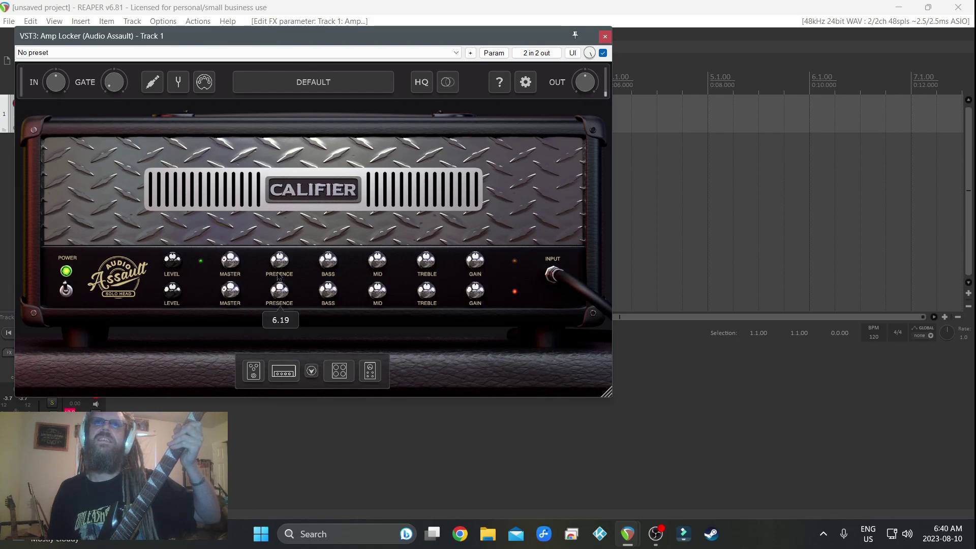
{"action": "double_click", "coordinate": [282, 278]}
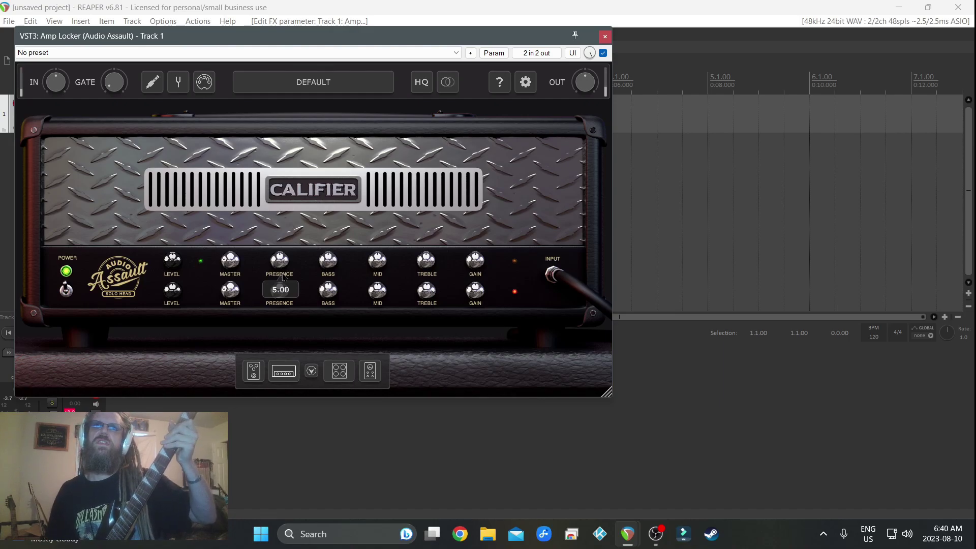
{"action": "left_click_drag", "start_coordinate": [279, 293], "coordinate": [278, 282]}
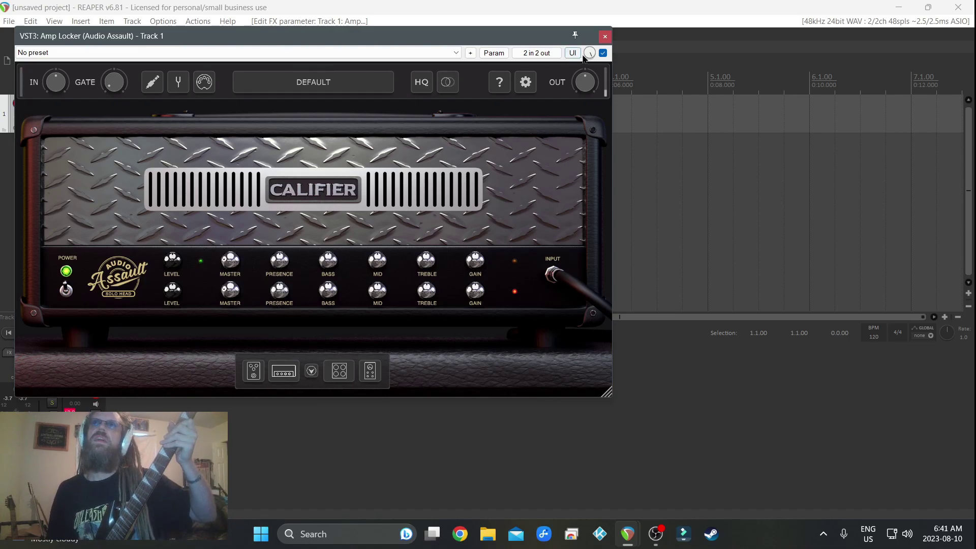
- In the Califier amp settings, set the Red Channel to Vintage and power tubes to 6L6
{"action": "left_click", "coordinate": [531, 82]}
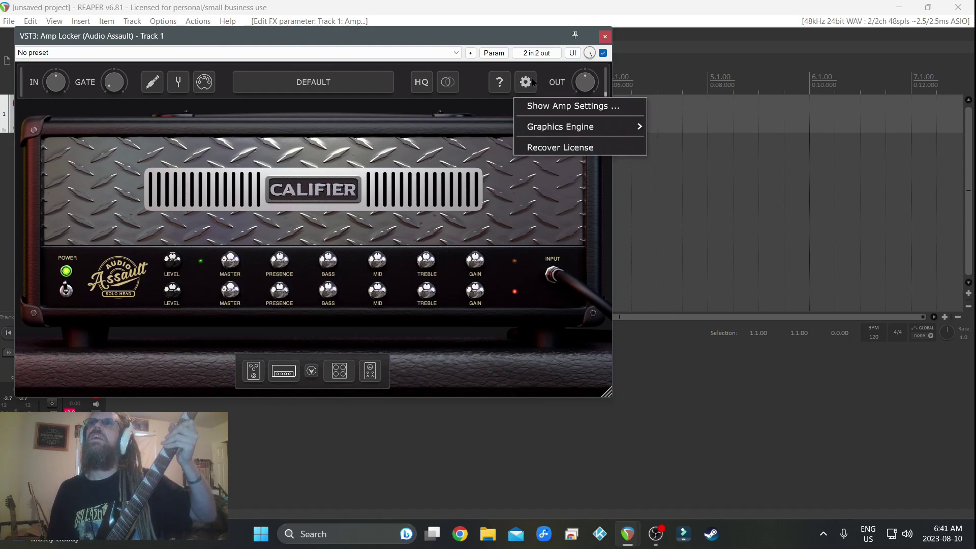
{"action": "left_click", "coordinate": [552, 106]}
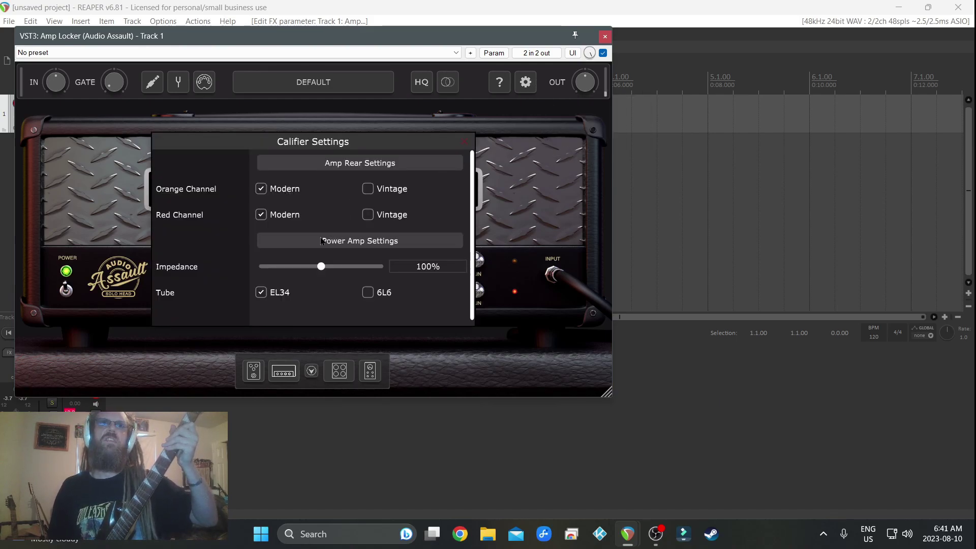
{"action": "left_click", "coordinate": [368, 215]}
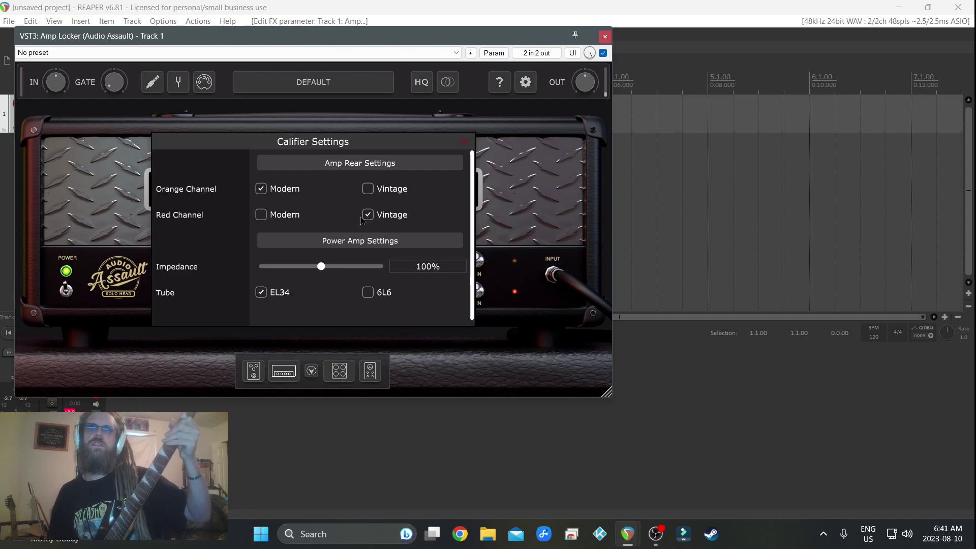
{"action": "left_click", "coordinate": [267, 218]}
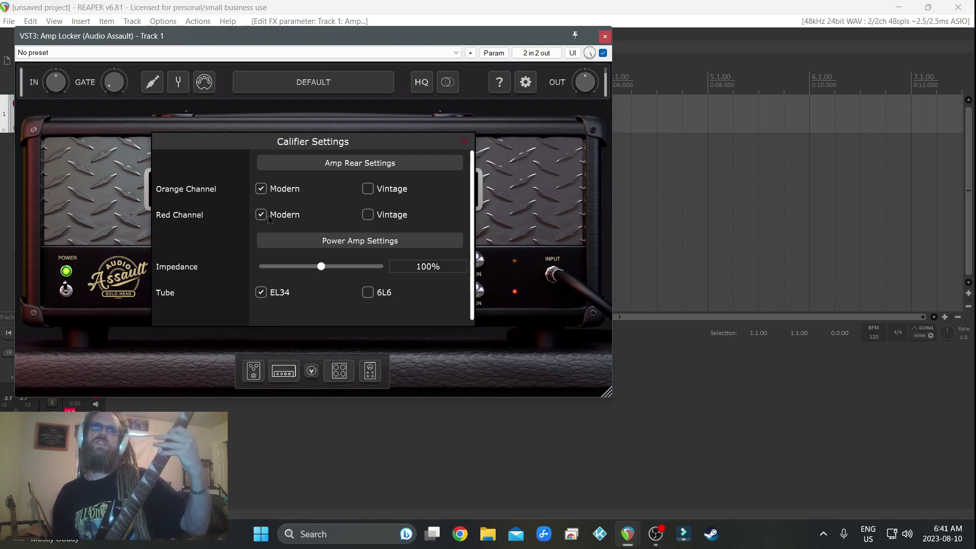
{"action": "left_click", "coordinate": [368, 214]}
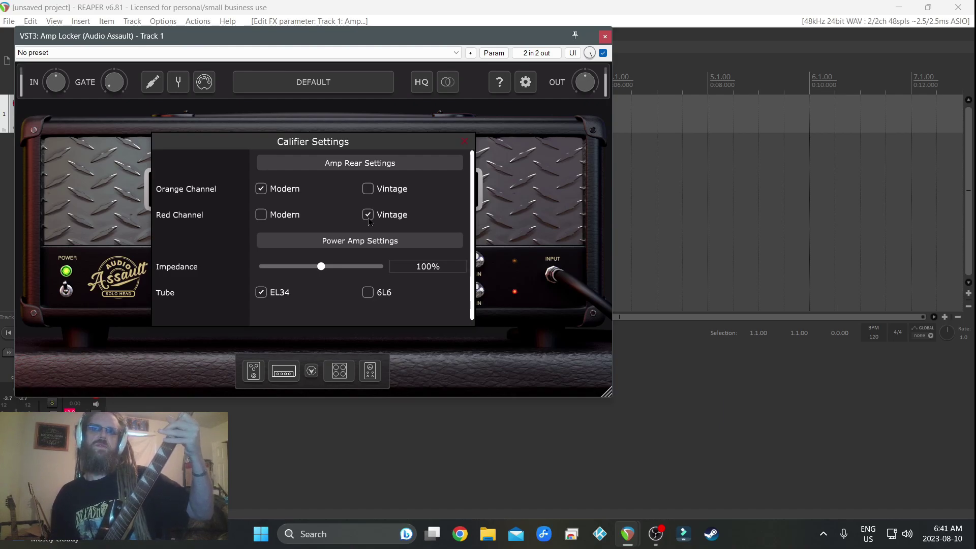
{"action": "left_click", "coordinate": [367, 293]}
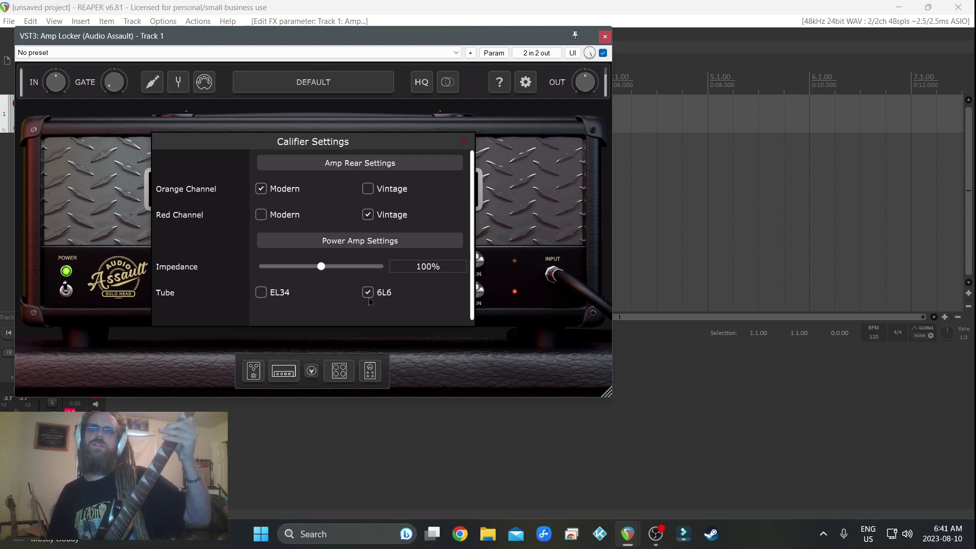
- Raise the amp impedance to 150% and close the Califier Settings panel
{"action": "left_click_drag", "start_coordinate": [320, 268], "coordinate": [340, 266]}
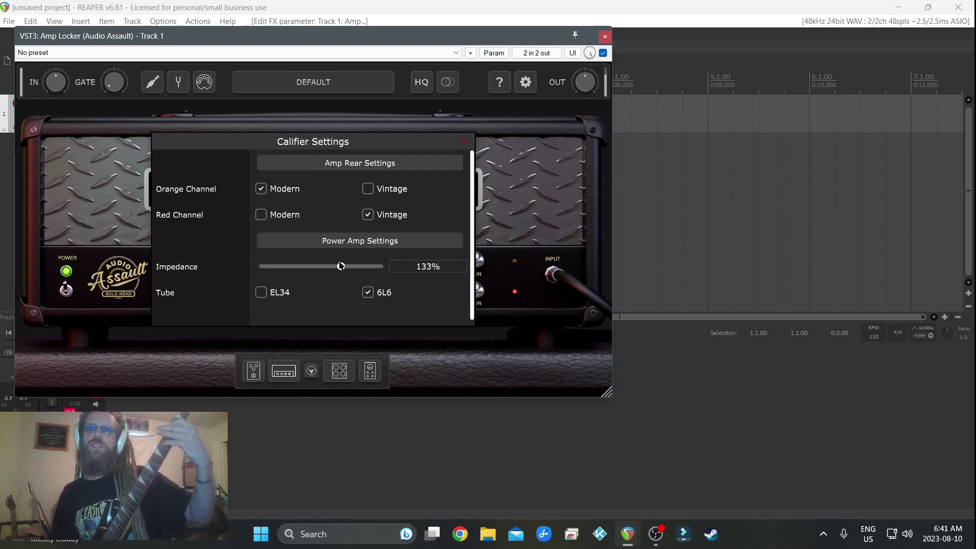
{"action": "left_click_drag", "start_coordinate": [340, 265], "coordinate": [351, 266]}
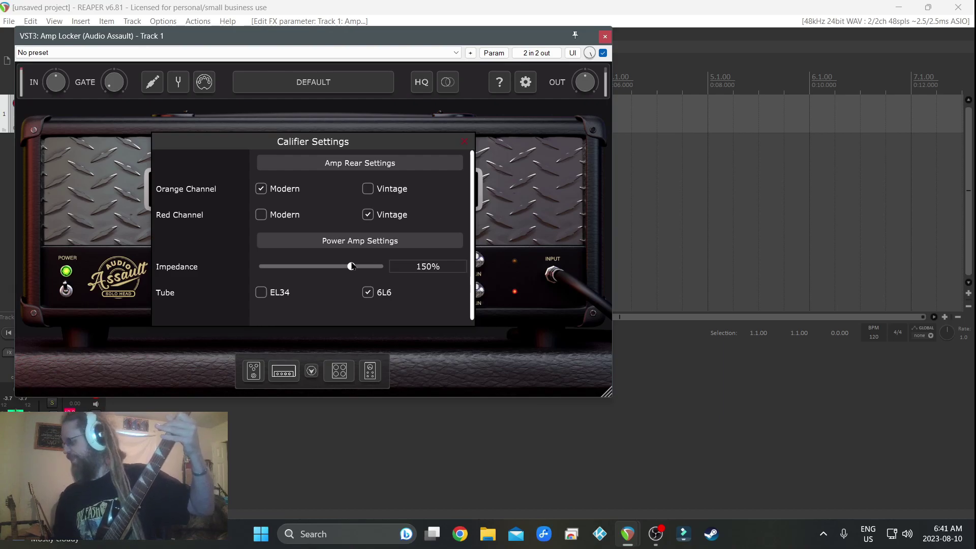
{"action": "left_click", "coordinate": [527, 87]}
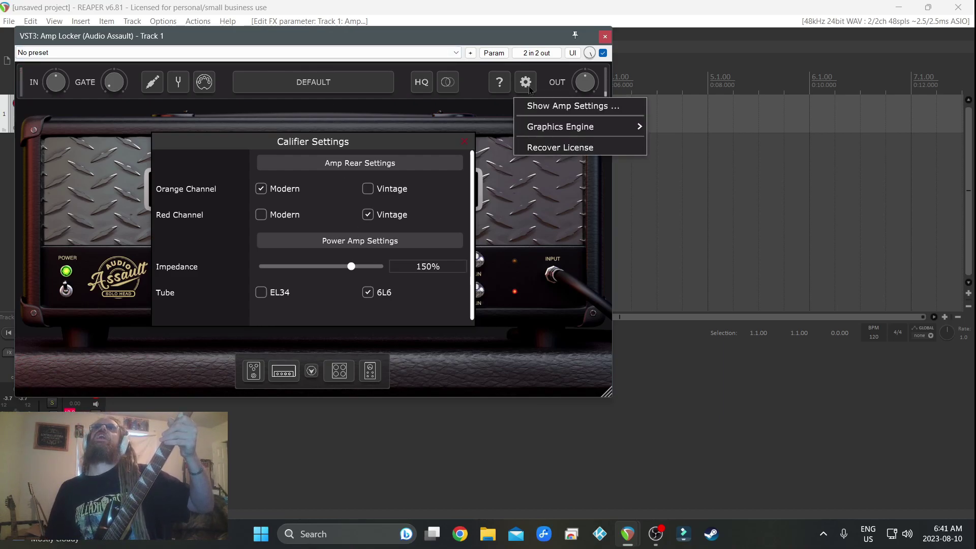
{"action": "left_click", "coordinate": [481, 128]}
{"action": "left_click", "coordinate": [462, 147]}
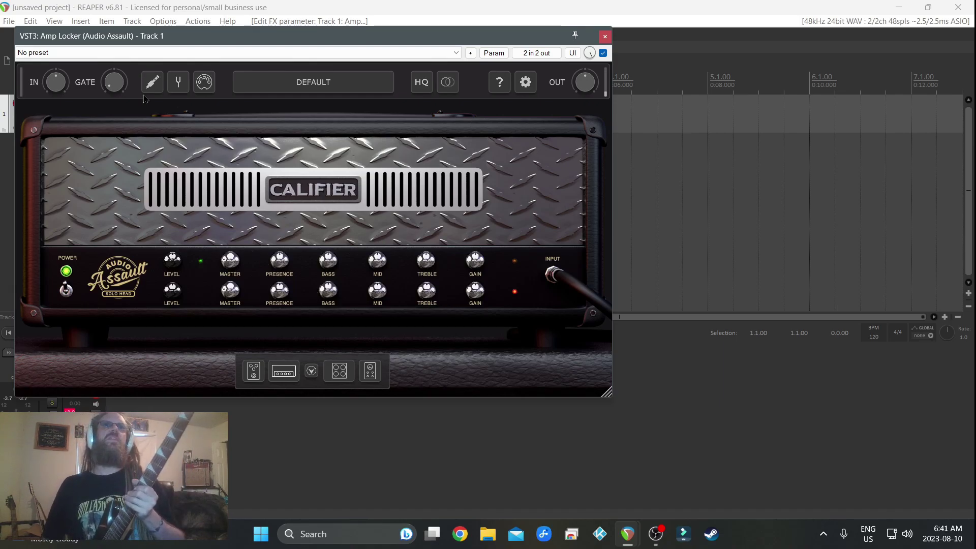
- Add an engaged Screamer pedal in slot 1 with overdrive lowered and level raised
{"action": "left_click", "coordinate": [254, 373]}
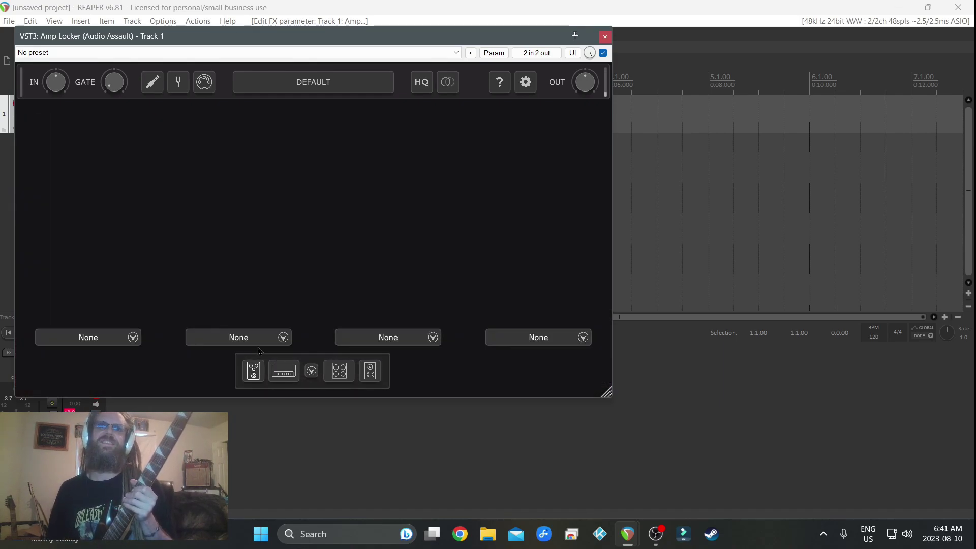
{"action": "left_click", "coordinate": [115, 340]}
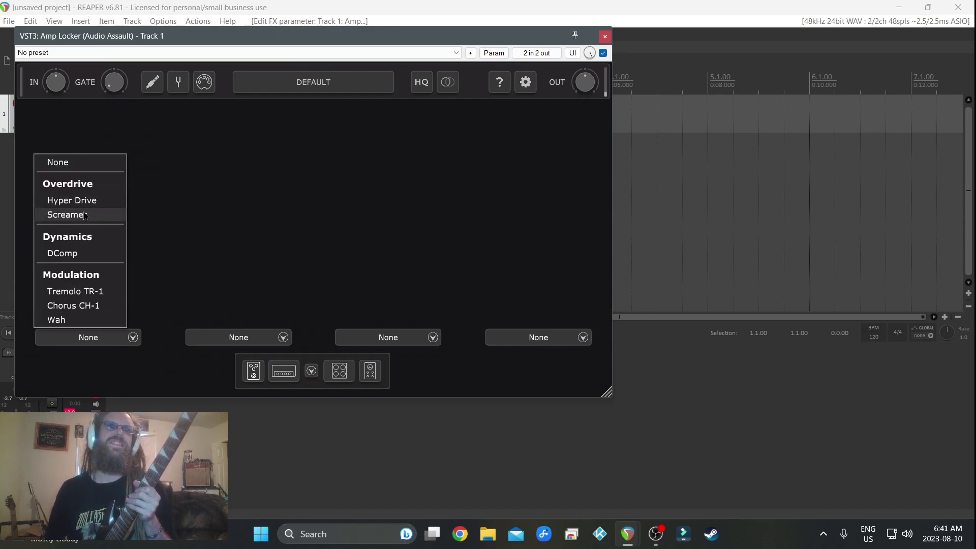
{"action": "left_click", "coordinate": [67, 214]}
{"action": "mouse_move", "coordinate": [53, 152]}
{"action": "left_click_drag", "start_coordinate": [53, 153], "coordinate": [53, 173]}
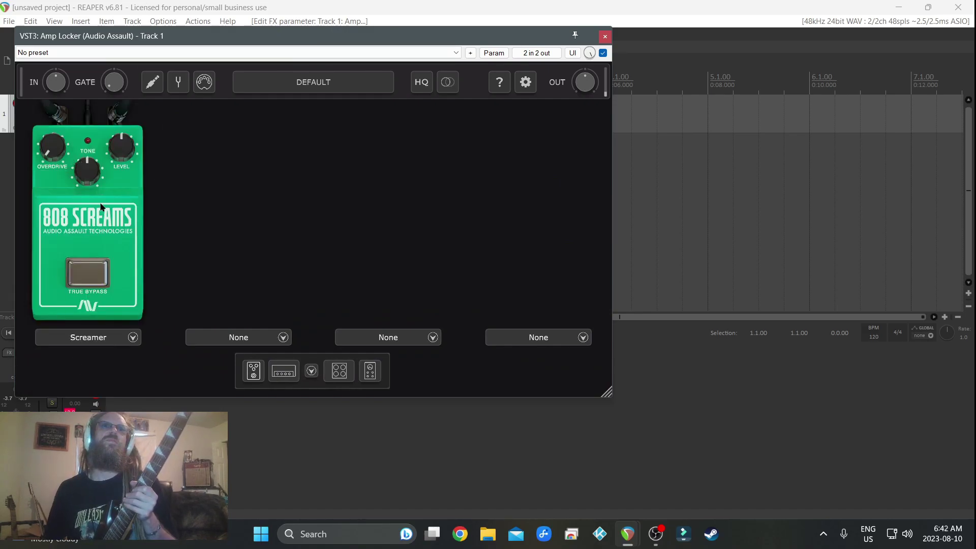
{"action": "left_click_drag", "start_coordinate": [119, 142], "coordinate": [119, 122]}
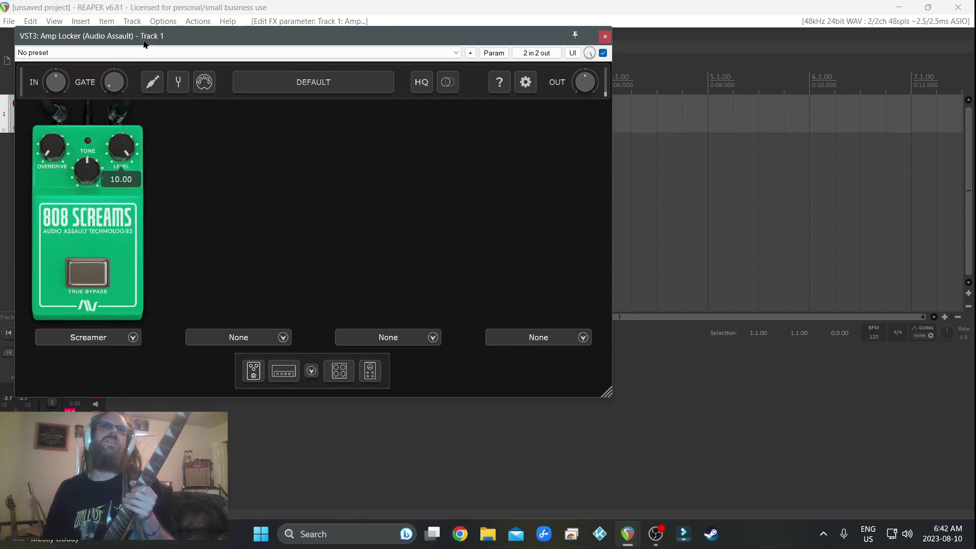
{"action": "left_click", "coordinate": [96, 272]}
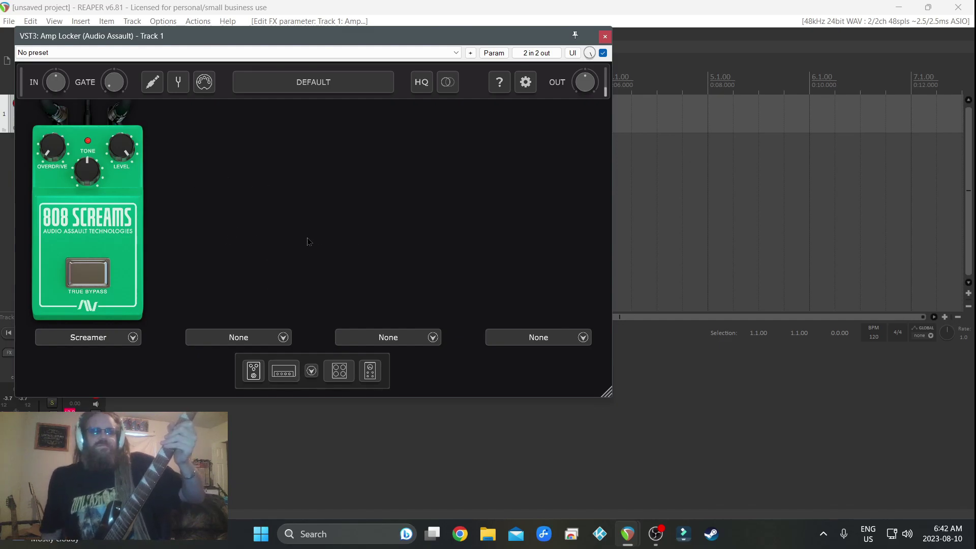
{"action": "left_click", "coordinate": [284, 372]}
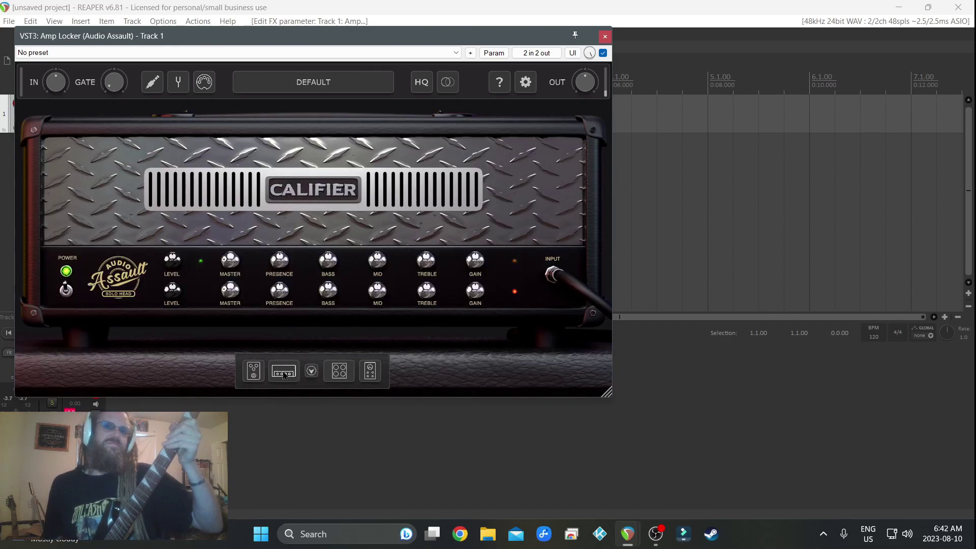
- Show the five-slot post-effects rack and raise the GATE knob to about -65.73
{"action": "left_click", "coordinate": [368, 376]}
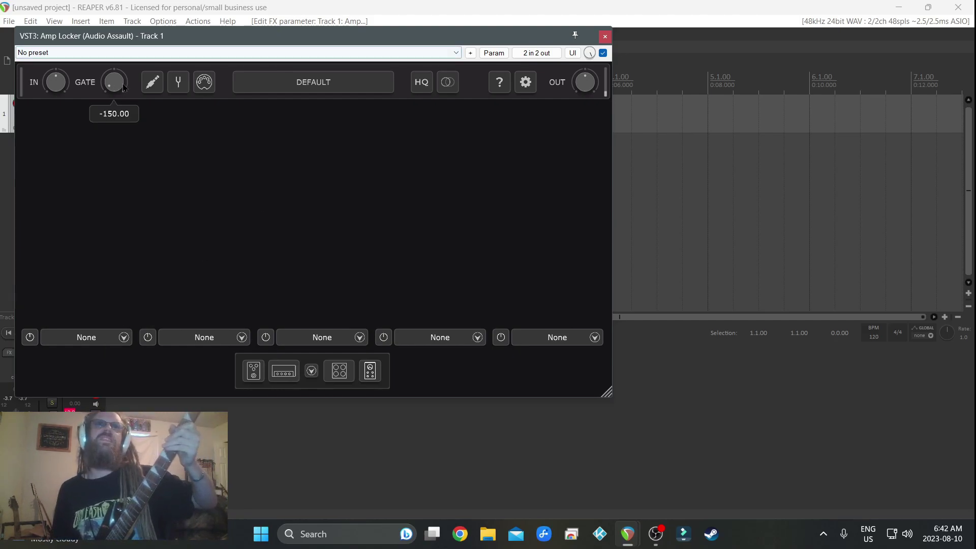
{"action": "mouse_move", "coordinate": [123, 87]}
{"action": "left_mouse_down"}
{"action": "mouse_move", "coordinate": [120, 10]}
{"action": "mouse_move", "coordinate": [112, 74]}
{"action": "left_mouse_up"}
{"action": "mouse_move", "coordinate": [104, 90]}
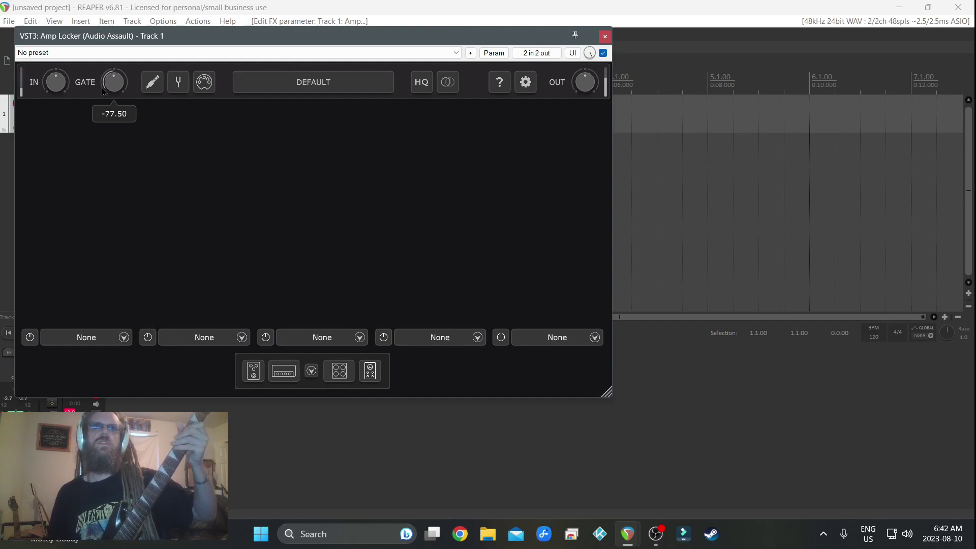
{"action": "left_click_drag", "start_coordinate": [103, 91], "coordinate": [112, 70]}
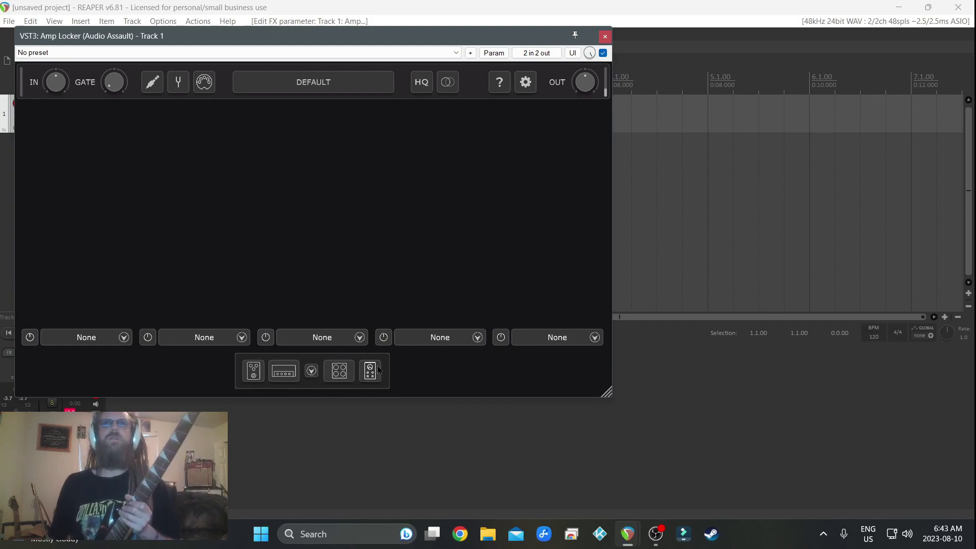
- Load G-EQ into the first rack slot and cut its 16K and 31 bands to -12
{"action": "left_click", "coordinate": [124, 337]}
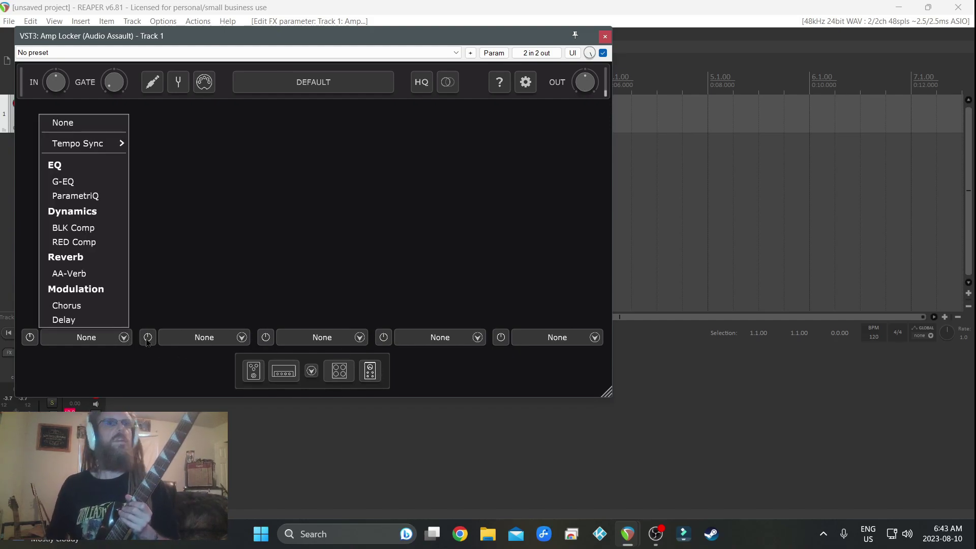
{"action": "mouse_move", "coordinate": [122, 143]}
{"action": "left_click", "coordinate": [64, 182]}
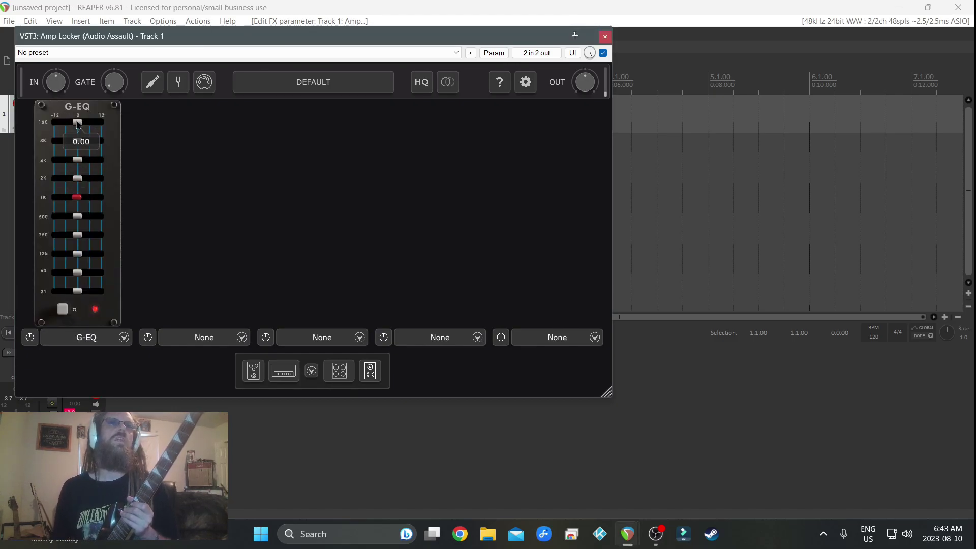
{"action": "left_click_drag", "start_coordinate": [77, 124], "coordinate": [56, 122]}
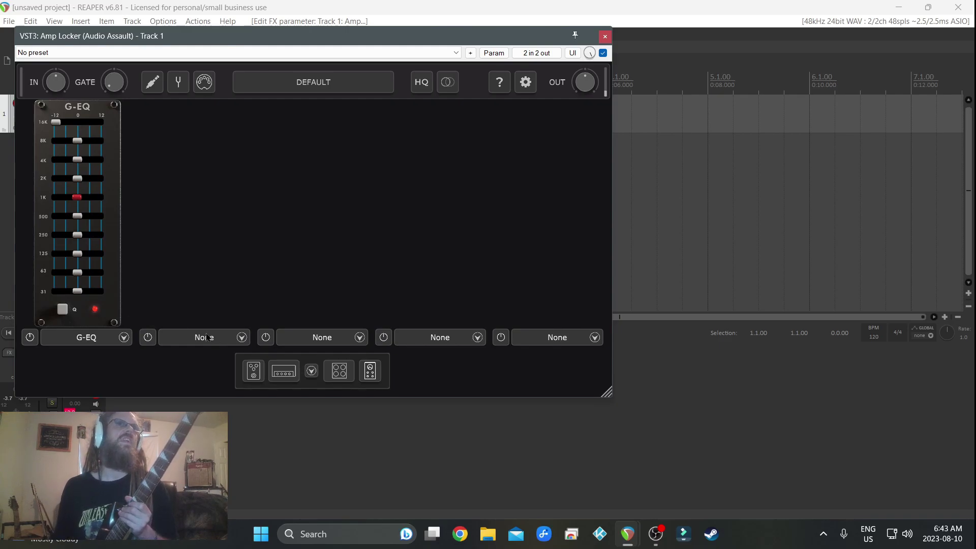
{"action": "left_click_drag", "start_coordinate": [77, 291], "coordinate": [56, 291]}
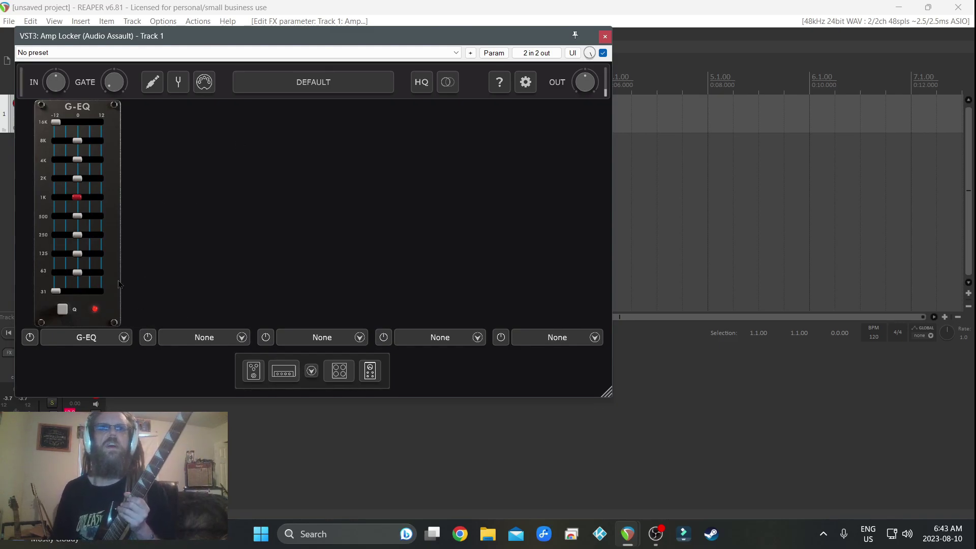
{"action": "mouse_move", "coordinate": [76, 161]}
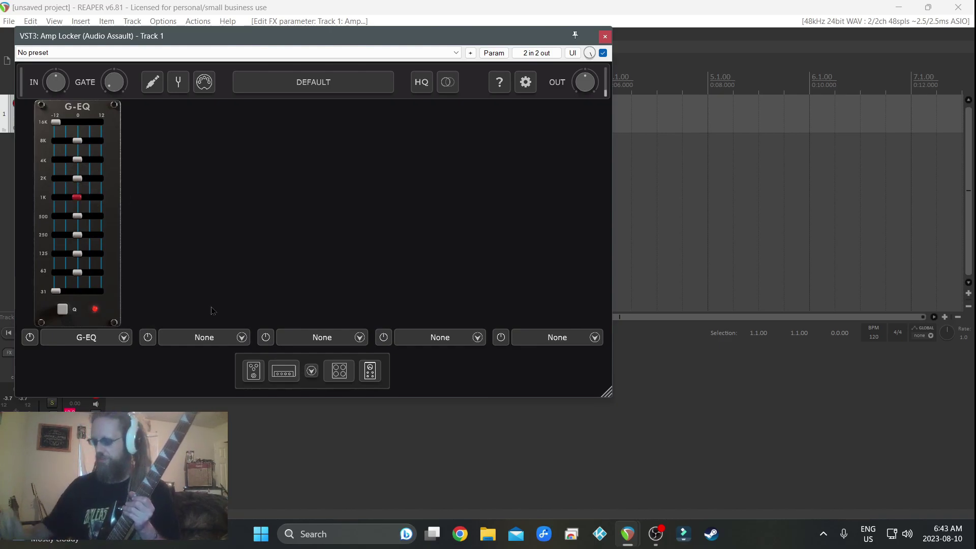
- Load ParametriQ into the second slot and try red-band Q values, ending at 4.00
{"action": "left_click", "coordinate": [218, 332]}
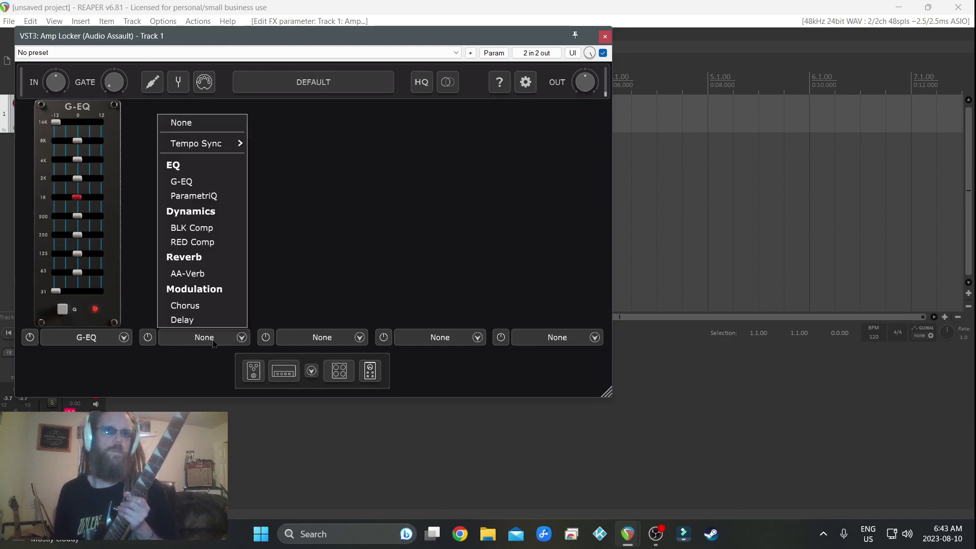
{"action": "left_click", "coordinate": [213, 200]}
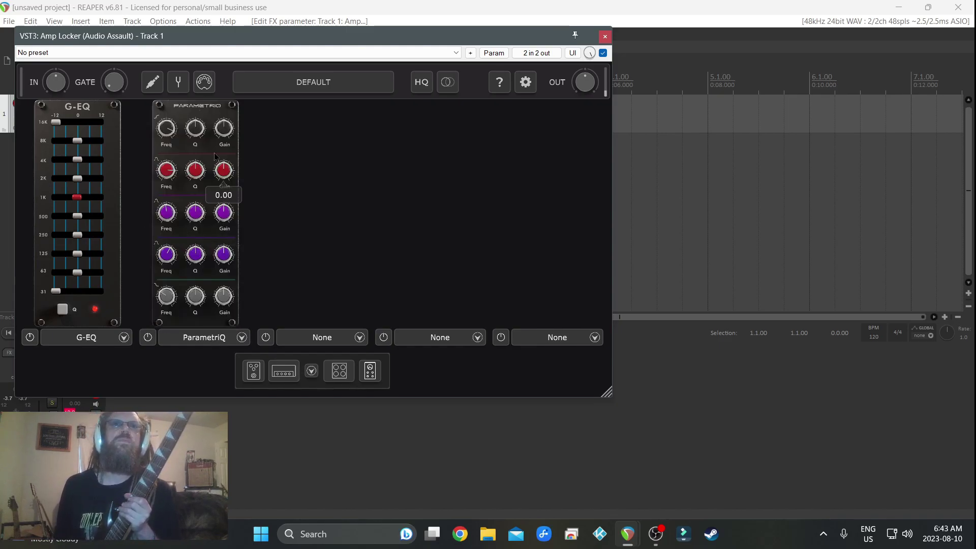
{"action": "mouse_move", "coordinate": [172, 172]}
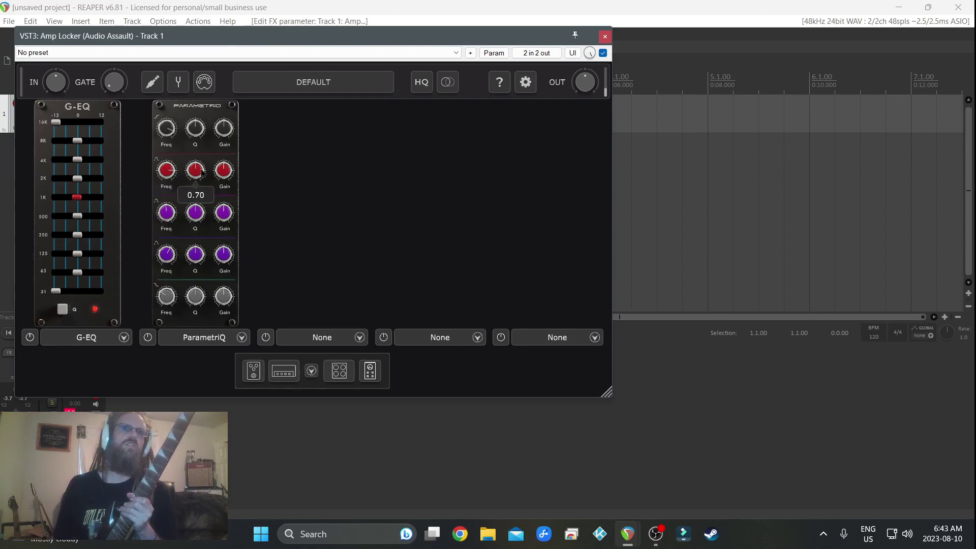
{"action": "left_click_drag", "start_coordinate": [197, 173], "coordinate": [246, 17]}
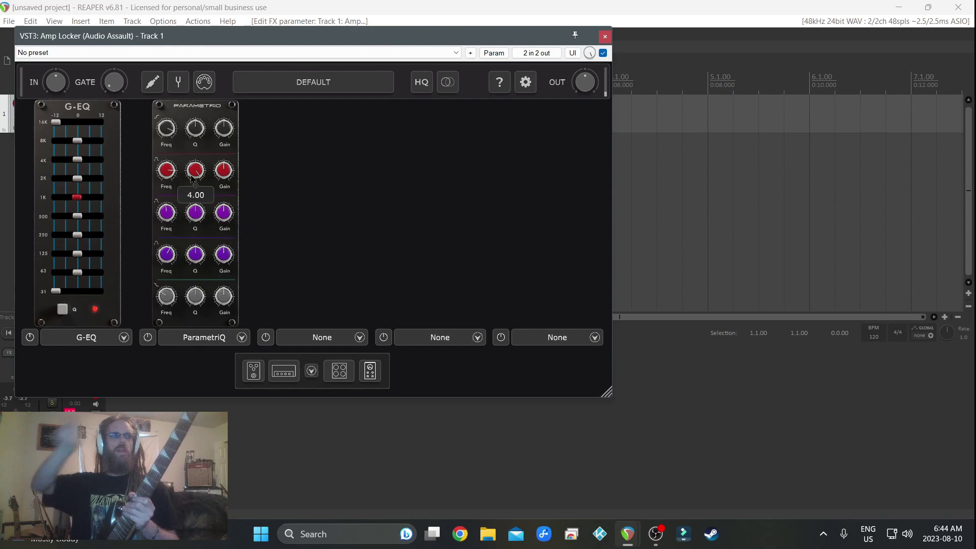
{"action": "left_click_drag", "start_coordinate": [193, 179], "coordinate": [192, 167]}
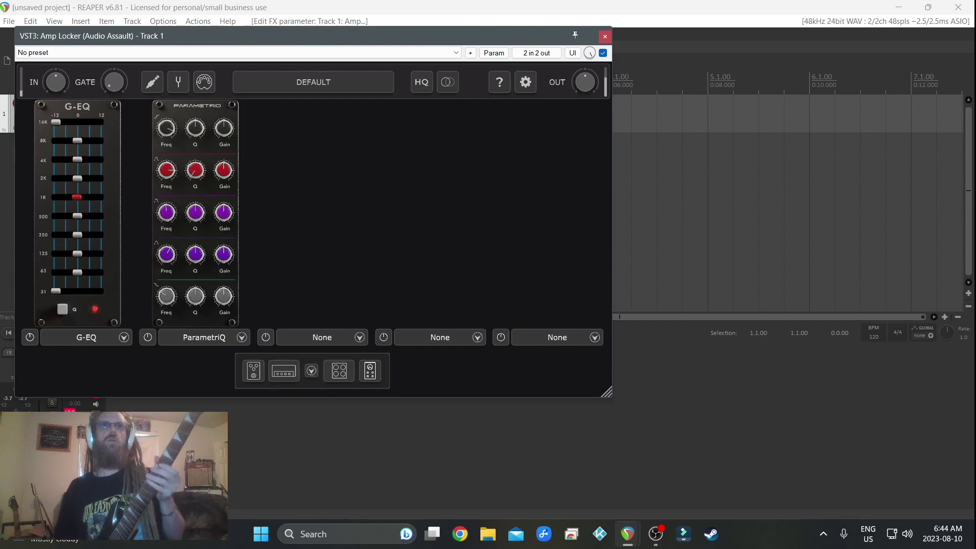
{"action": "left_click_drag", "start_coordinate": [195, 170], "coordinate": [225, 199]}
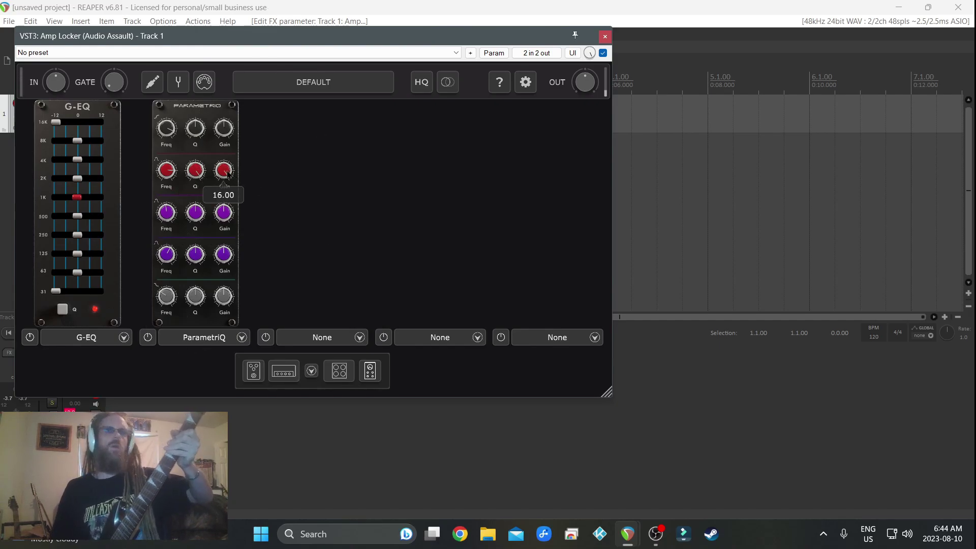
{"action": "mouse_move", "coordinate": [197, 177]}
{"action": "left_click_drag", "start_coordinate": [197, 177], "coordinate": [273, 64]}
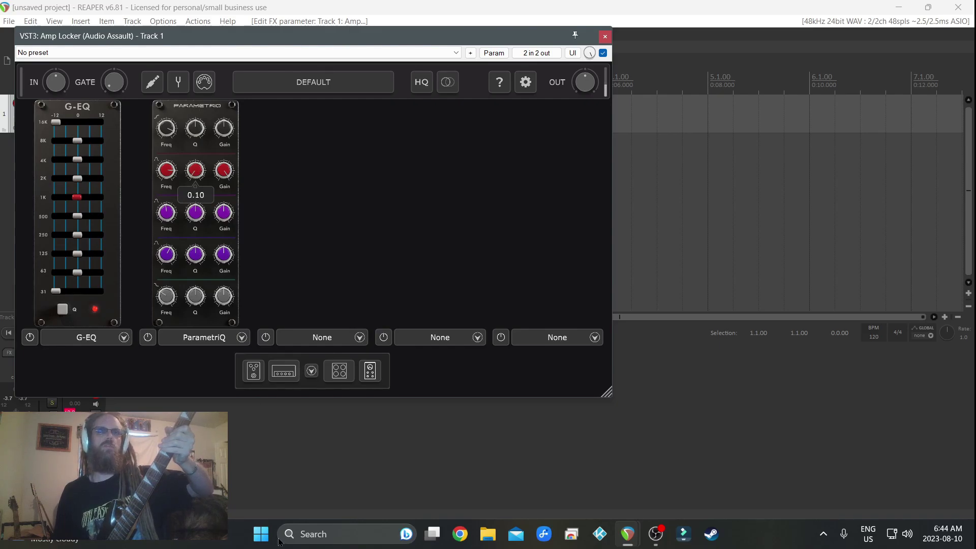
{"action": "left_click_drag", "start_coordinate": [278, 541], "coordinate": [318, 27]}
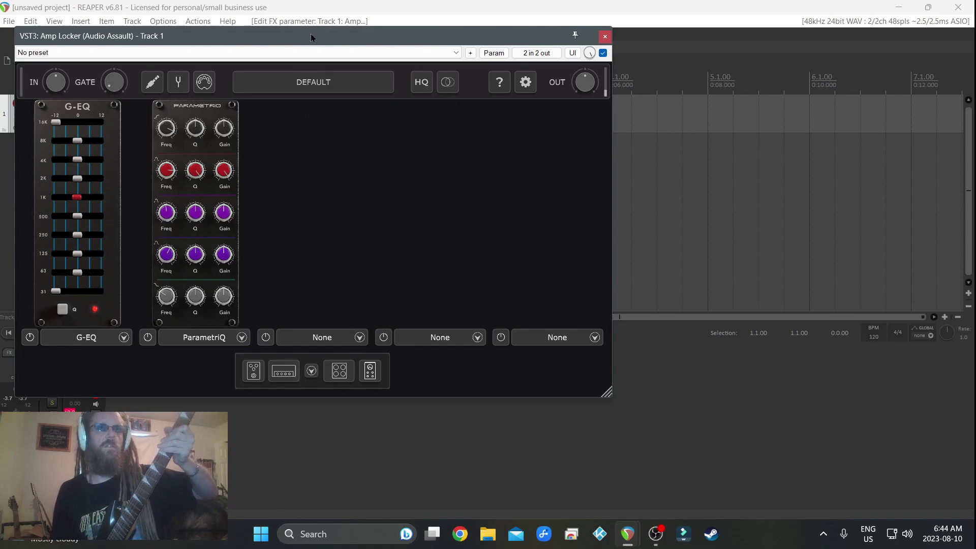
- Tune ParametriQ's red band Freq, Q and Gain so it cuts at -2.84
{"action": "mouse_move", "coordinate": [167, 171]}
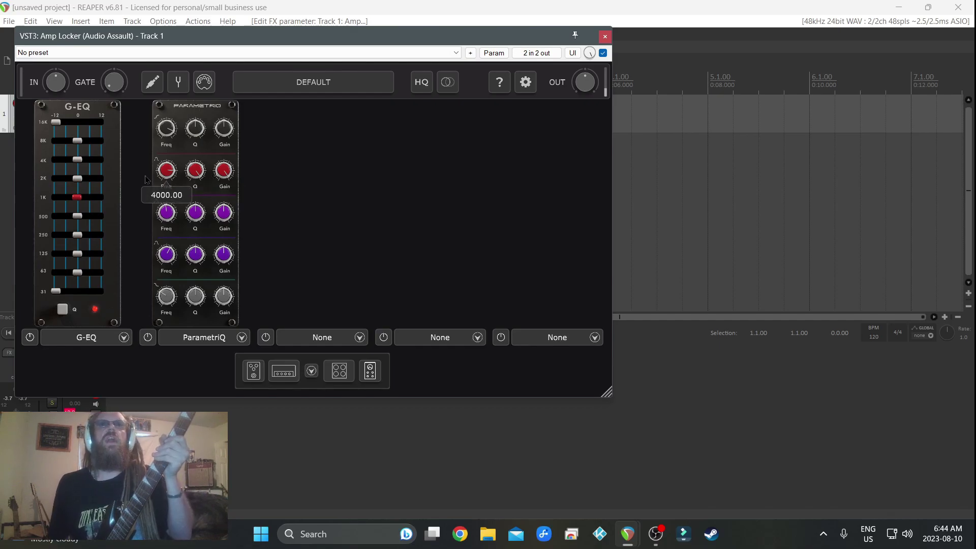
{"action": "scroll", "coordinate": [169, 170], "scroll_direction": "up", "scroll_amount": 2}
{"action": "scroll", "coordinate": [170, 171], "scroll_direction": "down", "scroll_amount": 5}
{"action": "scroll", "coordinate": [169, 171], "scroll_direction": "up", "scroll_amount": 5}
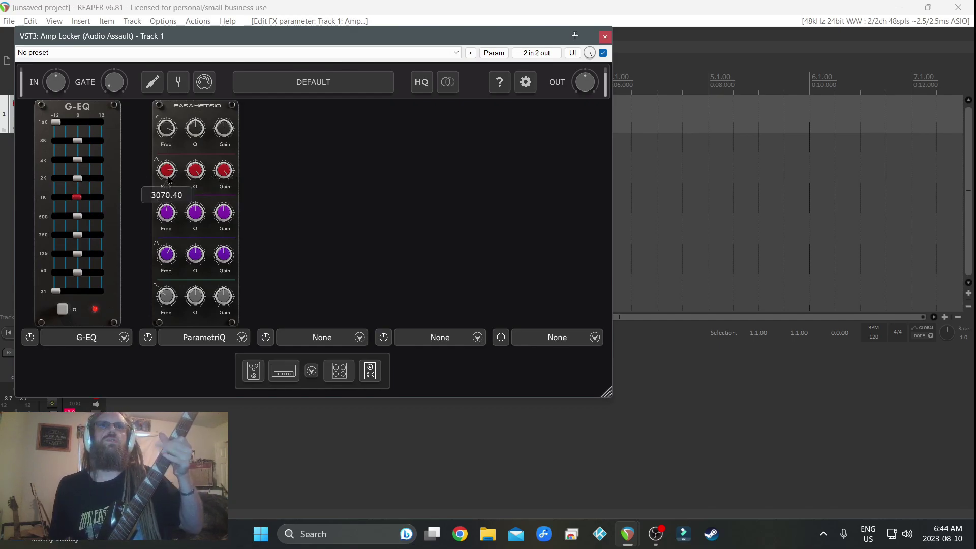
{"action": "scroll", "coordinate": [168, 170], "scroll_direction": "up", "scroll_amount": 6}
{"action": "scroll", "coordinate": [168, 170], "scroll_direction": "down", "scroll_amount": 5}
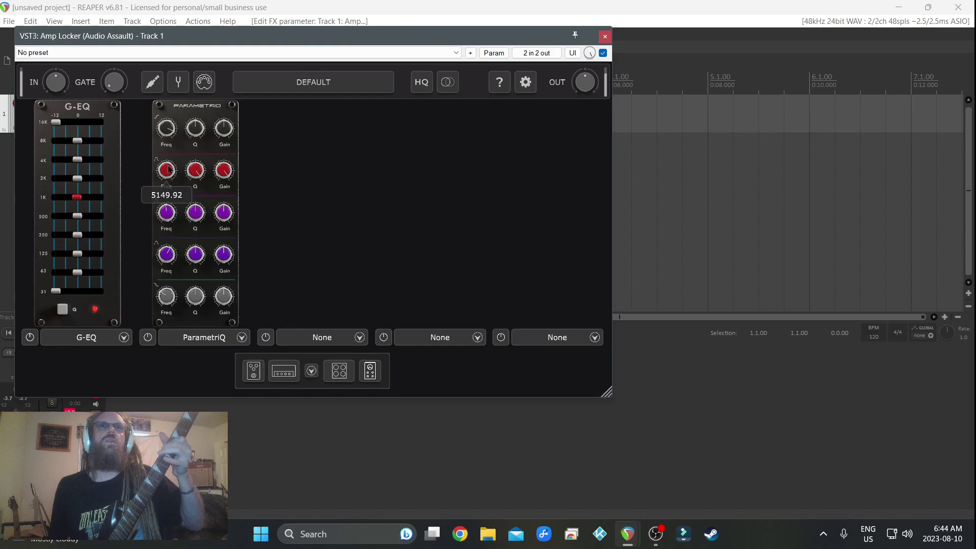
{"action": "scroll", "coordinate": [168, 171], "scroll_direction": "down", "scroll_amount": 4}
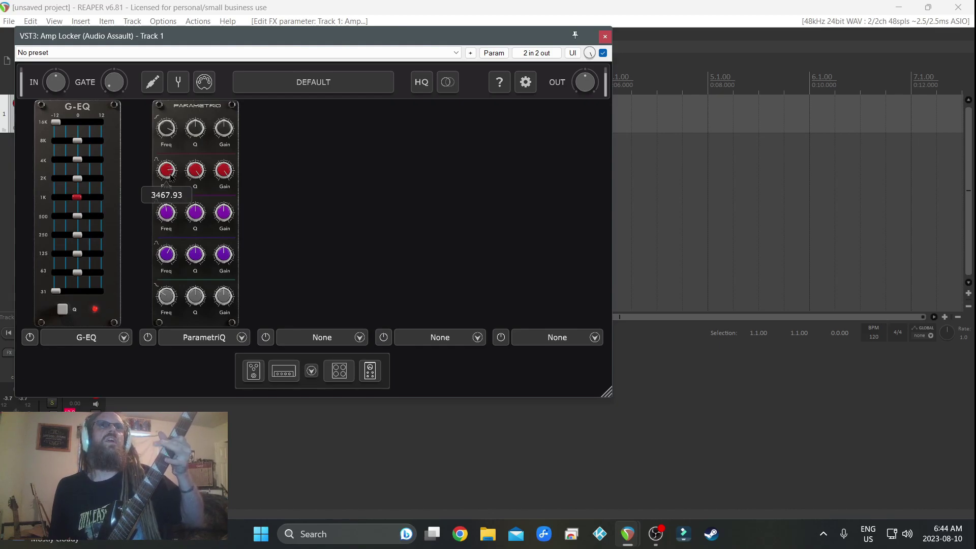
{"action": "scroll", "coordinate": [170, 176], "scroll_direction": "up", "scroll_amount": 5}
{"action": "scroll", "coordinate": [173, 175], "scroll_direction": "down", "scroll_amount": 2}
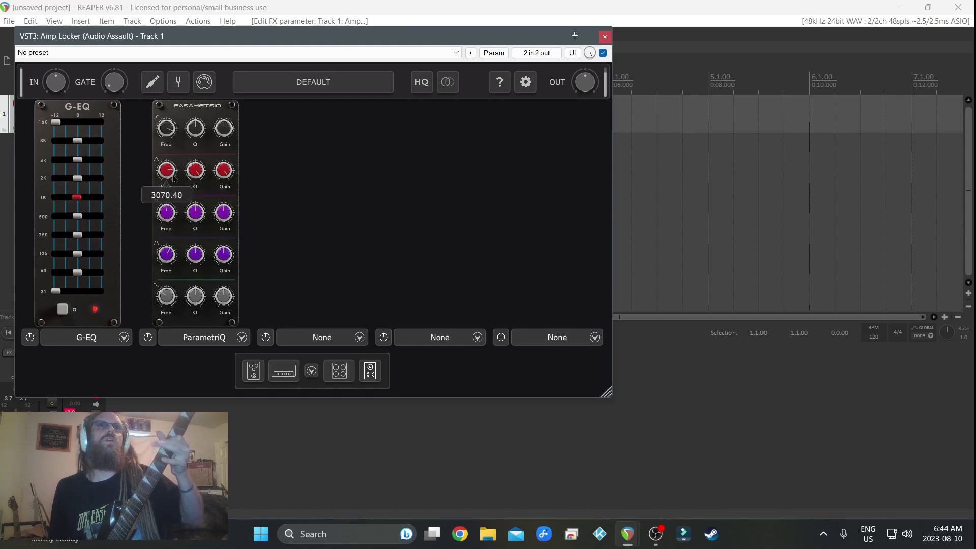
{"action": "scroll", "coordinate": [177, 169], "scroll_direction": "up", "scroll_amount": 3}
{"action": "scroll", "coordinate": [176, 169], "scroll_direction": "down", "scroll_amount": 2}
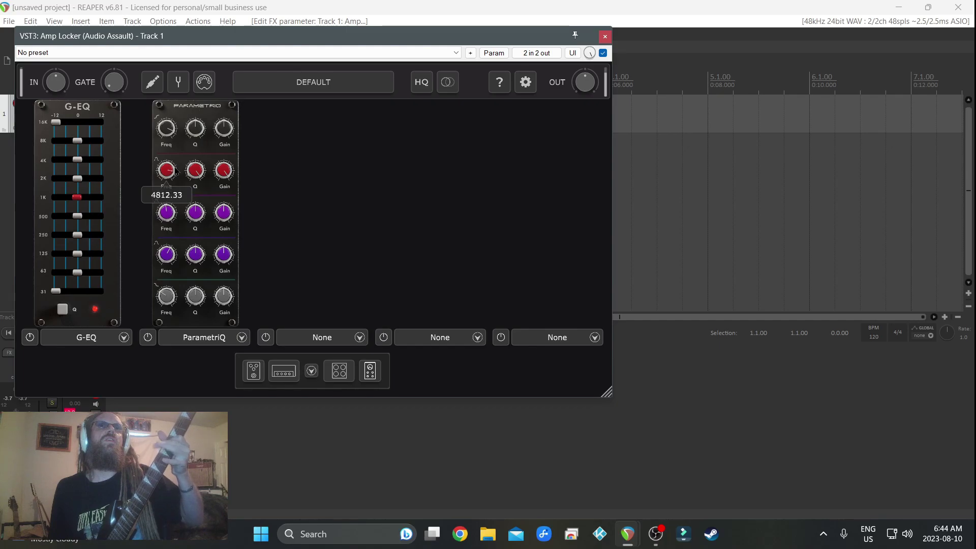
{"action": "scroll", "coordinate": [176, 173], "scroll_direction": "down", "scroll_amount": 2}
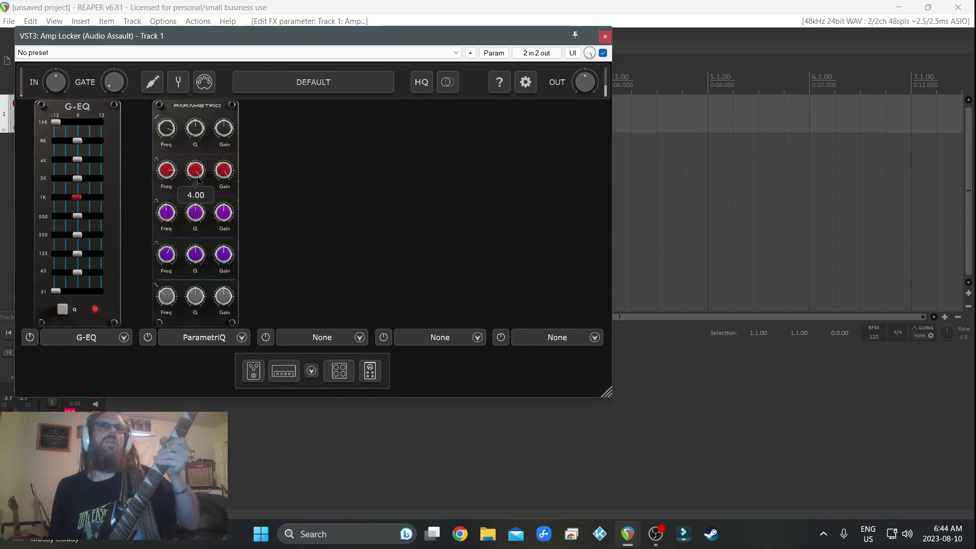
{"action": "mouse_move", "coordinate": [201, 173]}
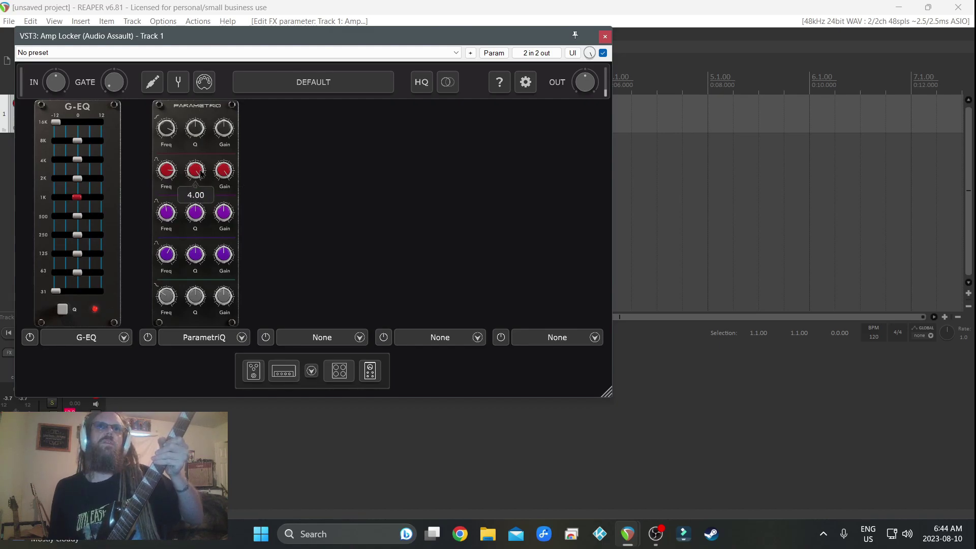
{"action": "scroll", "coordinate": [201, 174], "scroll_direction": "down", "scroll_amount": 4}
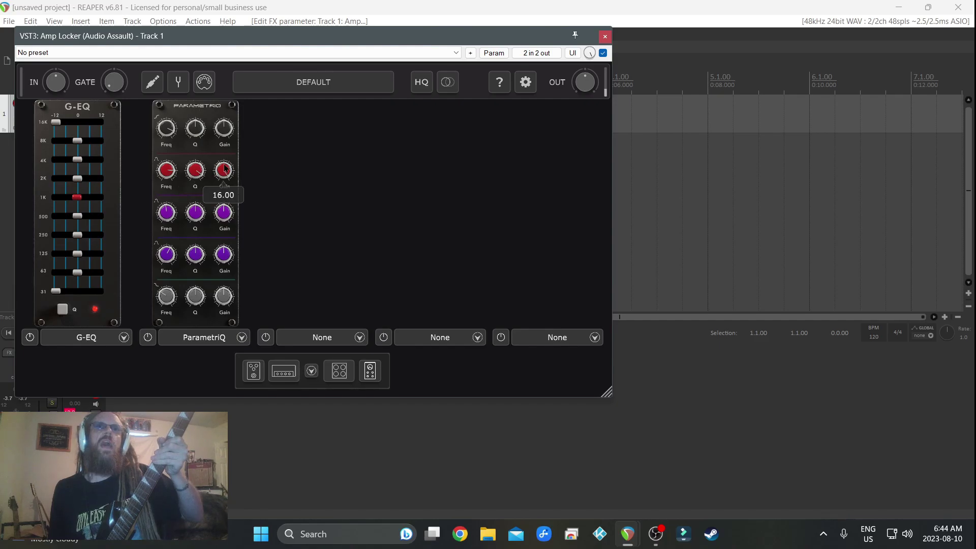
{"action": "scroll", "coordinate": [225, 171], "scroll_direction": "down", "scroll_amount": 5}
{"action": "scroll", "coordinate": [227, 175], "scroll_direction": "down", "scroll_amount": 4}
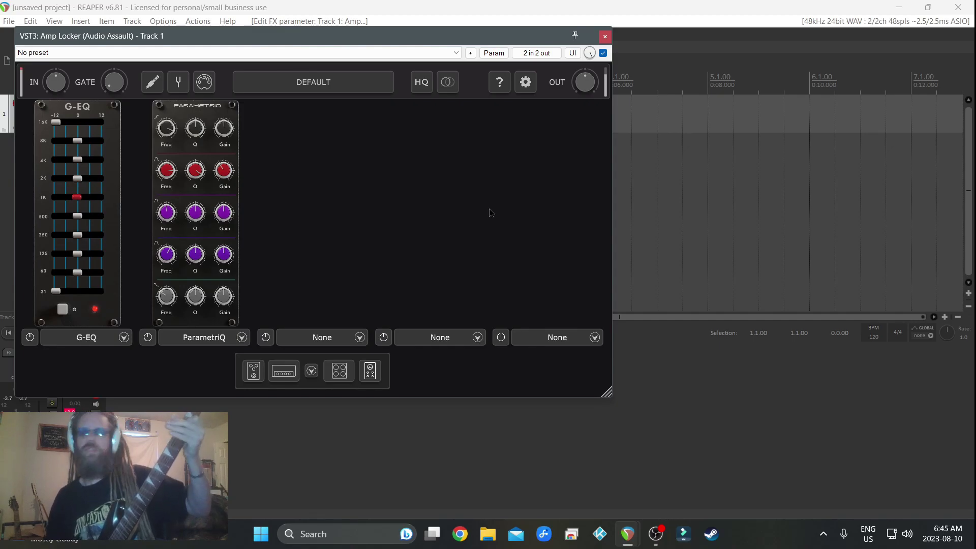
- Compare with ParametriQ bypassed, then adjust the top band's gain and set its frequency to 2329.32
{"action": "left_click", "coordinate": [148, 339]}
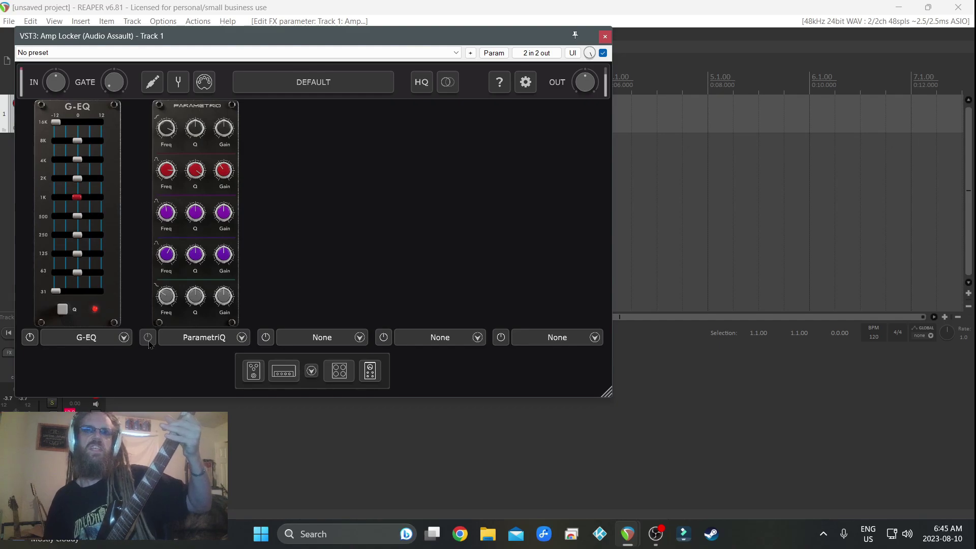
{"action": "left_click", "coordinate": [149, 342]}
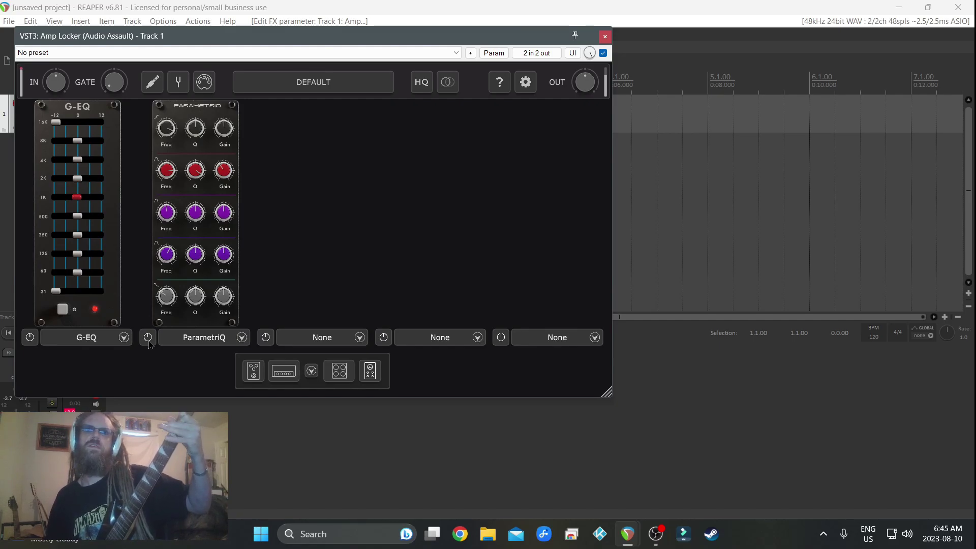
{"action": "mouse_move", "coordinate": [228, 138]}
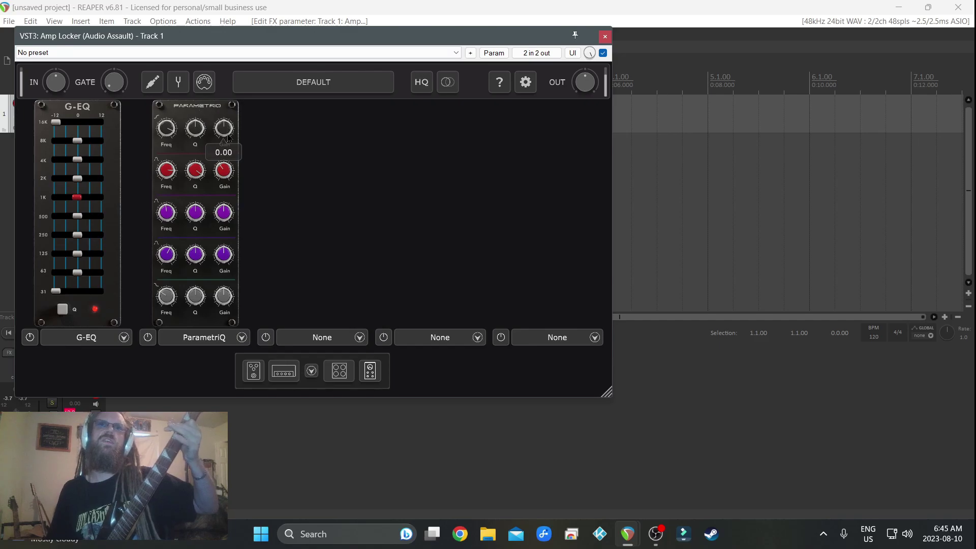
{"action": "left_click_drag", "start_coordinate": [228, 139], "coordinate": [227, 124]}
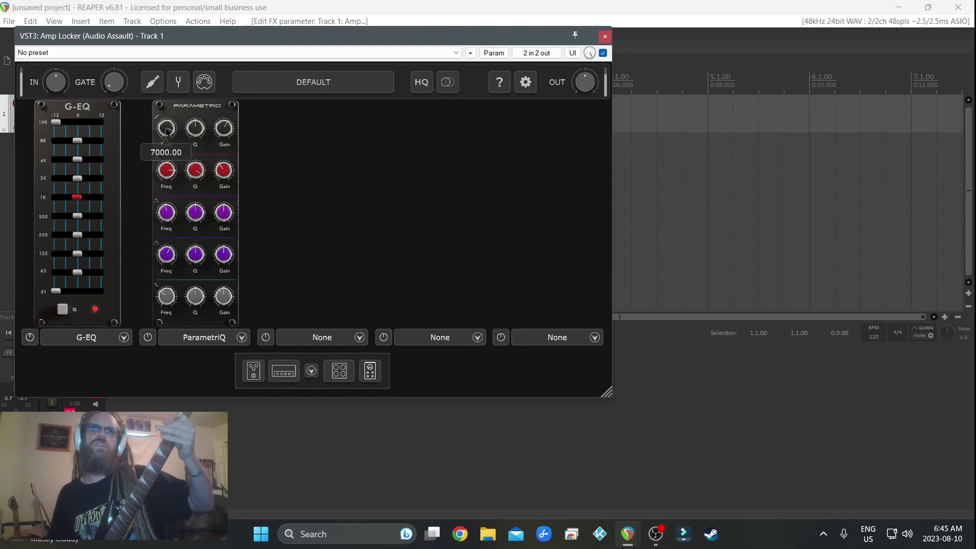
{"action": "left_click_drag", "start_coordinate": [163, 146], "coordinate": [158, 154]}
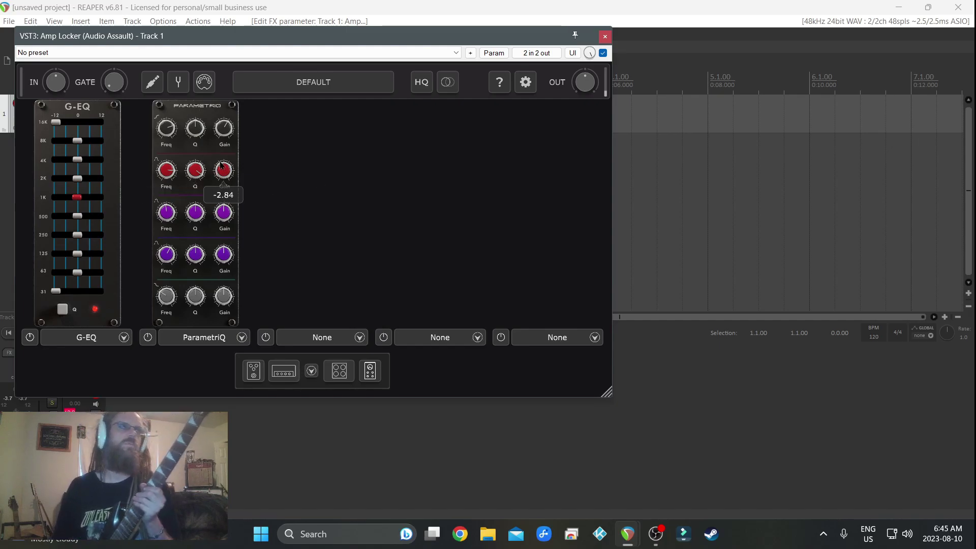
- Swap the third rack slot's ParametriQ for a Delay module
{"action": "mouse_move", "coordinate": [221, 173]}
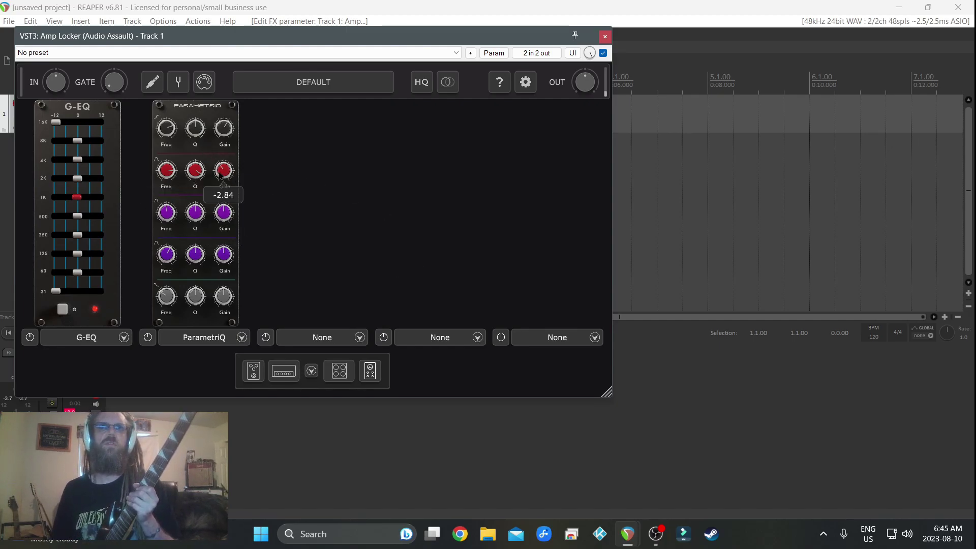
{"action": "left_click", "coordinate": [312, 339]}
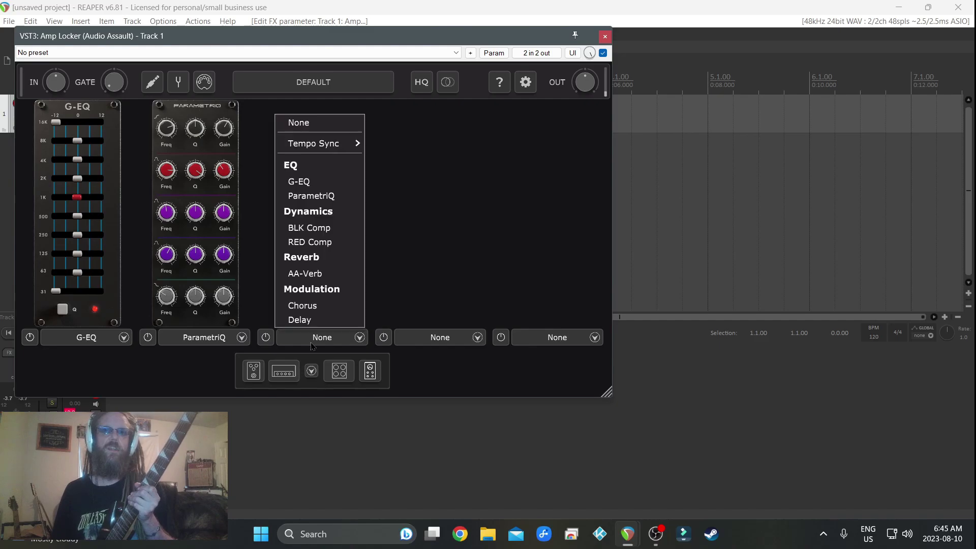
{"action": "left_click", "coordinate": [309, 197]}
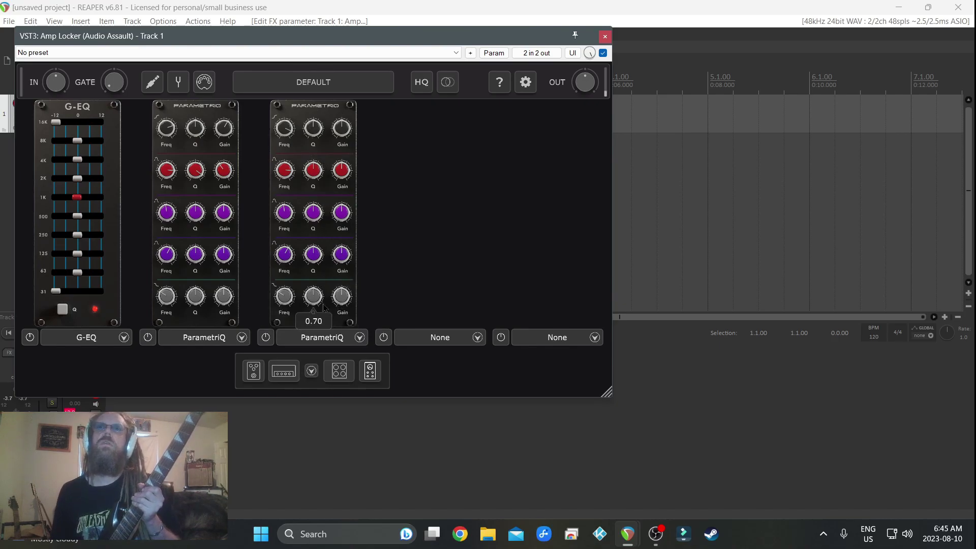
{"action": "left_click", "coordinate": [327, 338]}
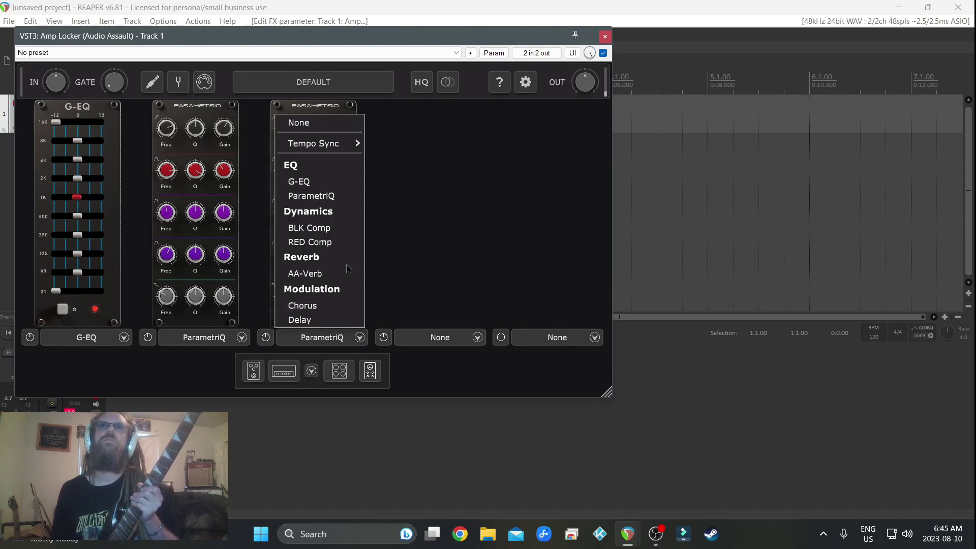
{"action": "left_click", "coordinate": [315, 320]}
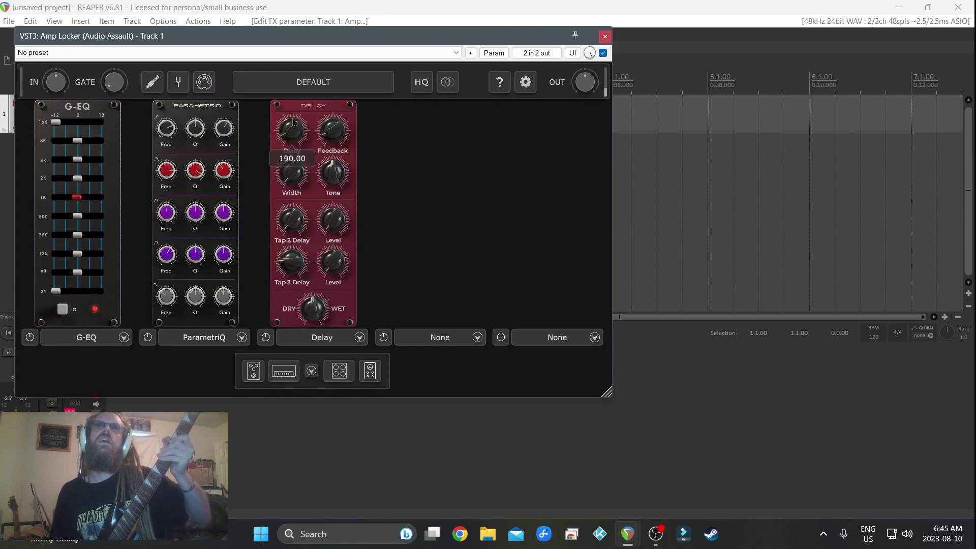
- Lengthen the delay time and lower the delay feedback, keeping Delay loaded in the slot
{"action": "scroll", "coordinate": [297, 128], "scroll_direction": "up", "scroll_amount": 5}
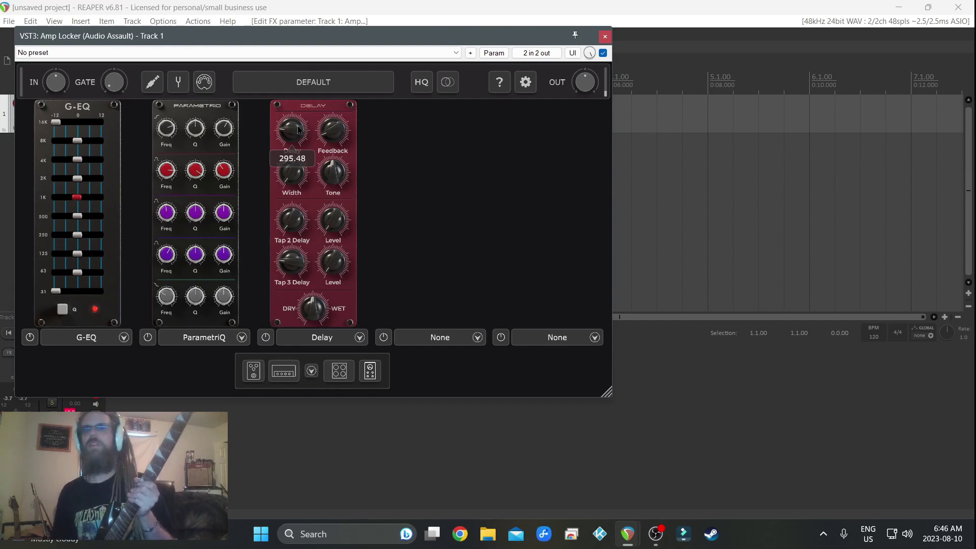
{"action": "scroll", "coordinate": [332, 130], "scroll_direction": "down", "scroll_amount": 3}
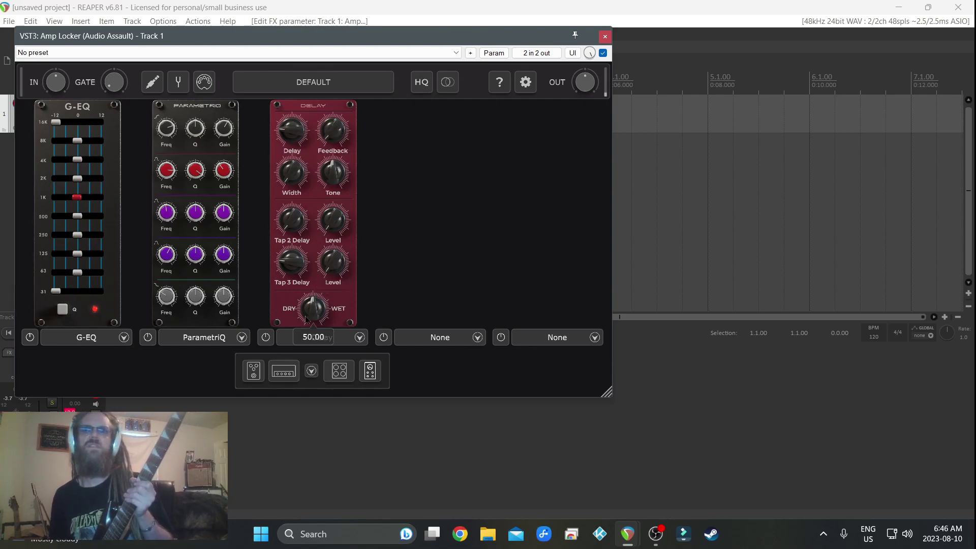
{"action": "scroll", "coordinate": [312, 307], "scroll_direction": "down", "scroll_amount": 3}
{"action": "scroll", "coordinate": [312, 313], "scroll_direction": "up", "scroll_amount": 2}
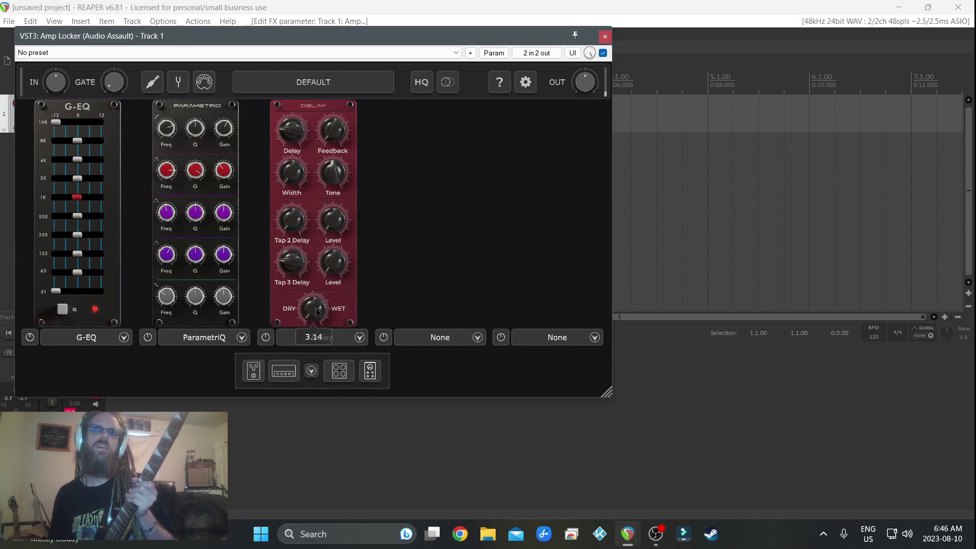
{"action": "scroll", "coordinate": [311, 314], "scroll_direction": "down", "scroll_amount": 3}
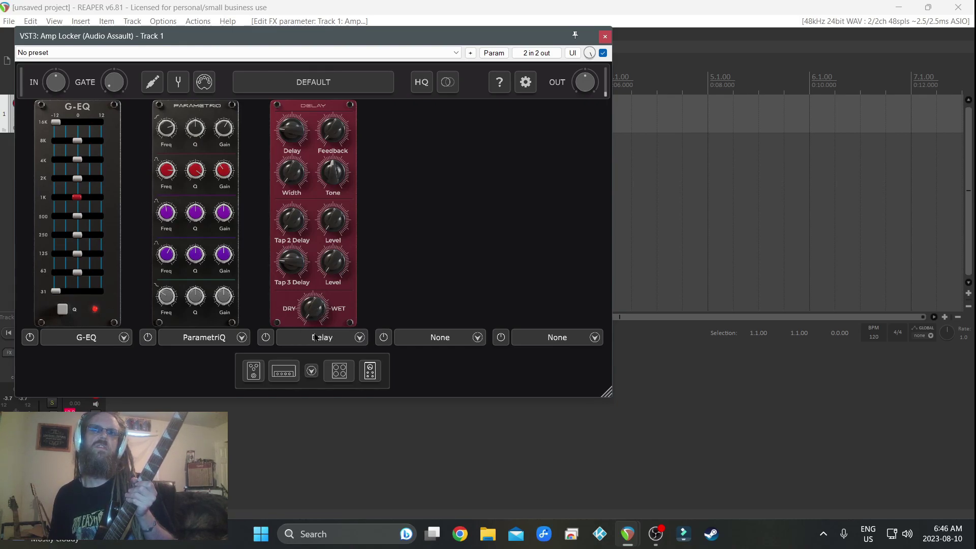
{"action": "left_click", "coordinate": [313, 337]}
{"action": "left_click", "coordinate": [305, 319]}
- Set the Delay's dry/wet value to 2
{"action": "right_click", "coordinate": [313, 309]}
{"action": "left_click", "coordinate": [325, 285]}
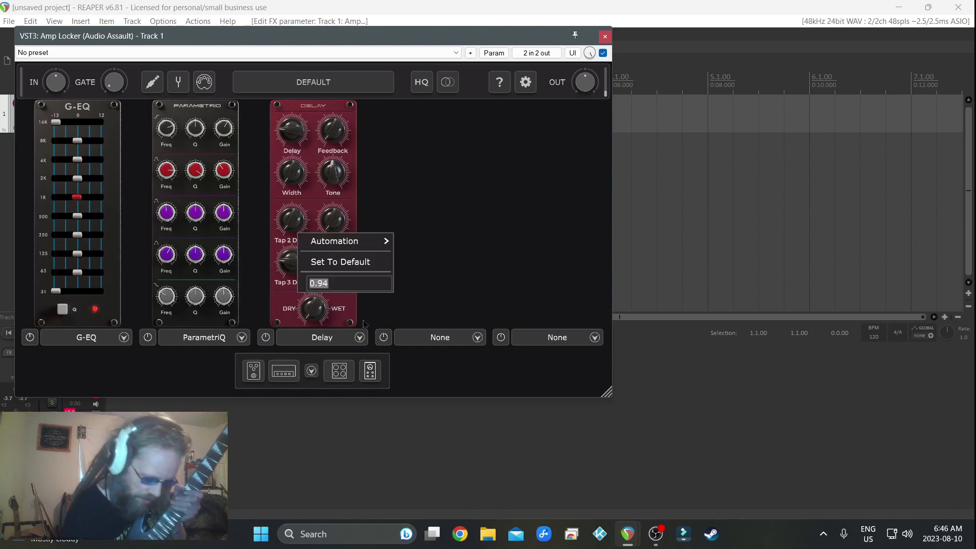
{"action": "key", "text": "BackSpace"}
{"action": "type", "text": "2"}
{"action": "key", "text": "Return"}
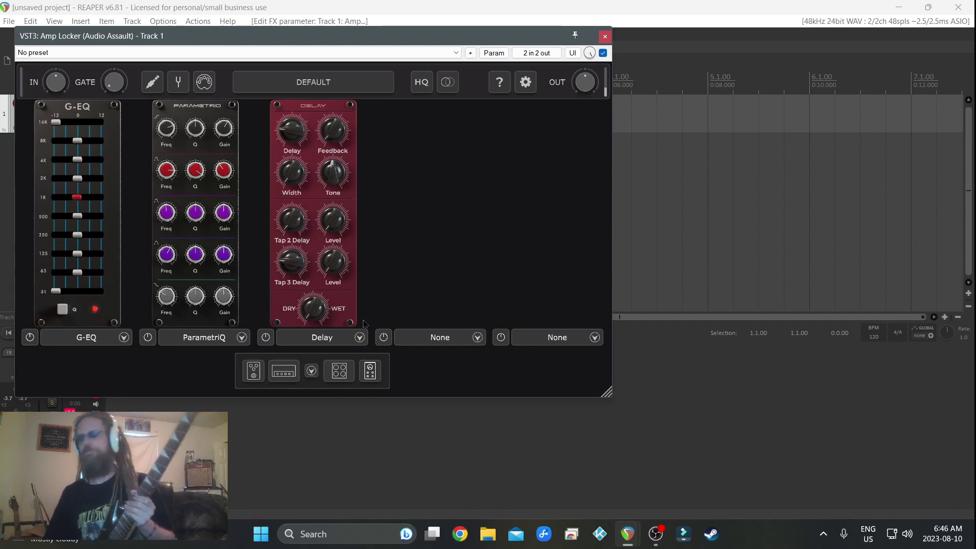
- Load a Chorus into the fourth slot and nudge its rate slightly
{"action": "mouse_move", "coordinate": [224, 227]}
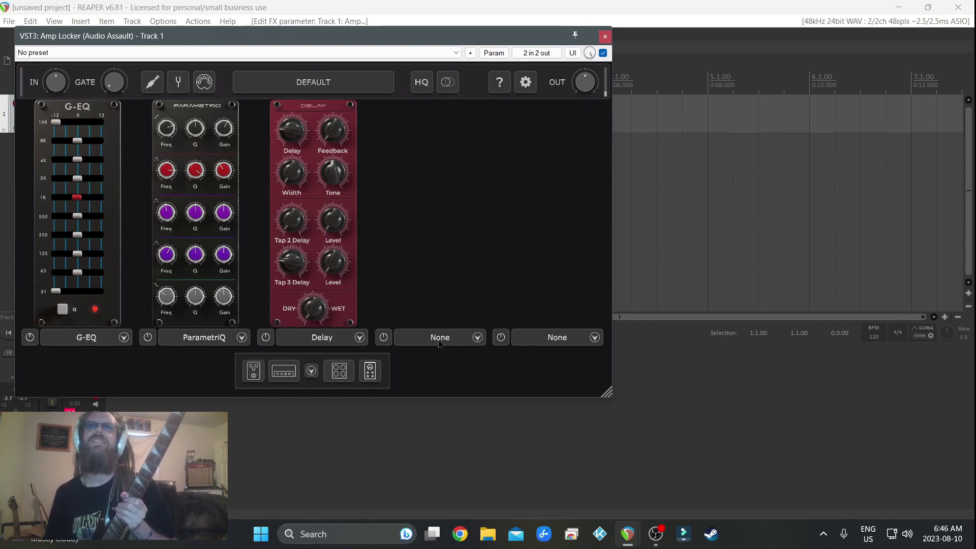
{"action": "left_click", "coordinate": [440, 343]}
{"action": "left_click", "coordinate": [420, 306]}
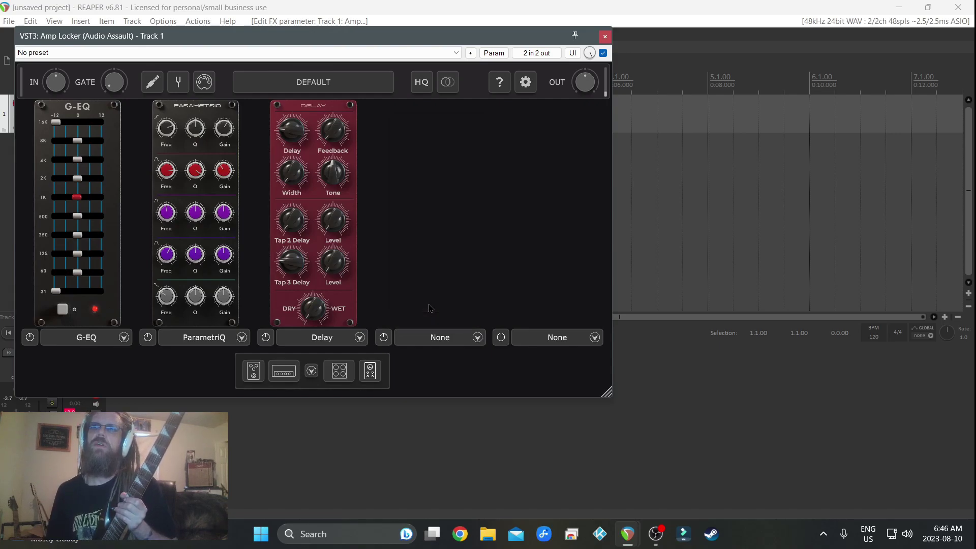
{"action": "left_click_drag", "start_coordinate": [407, 170], "coordinate": [406, 174]}
- Adjust the chorus depth, widen it, lower its tone, and settle its shape around 3
{"action": "mouse_move", "coordinate": [449, 157]}
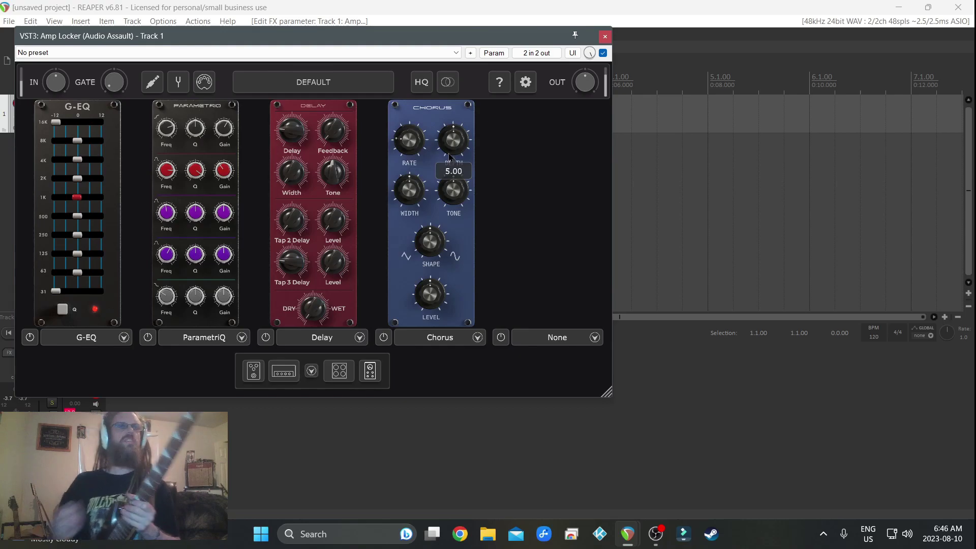
{"action": "scroll", "coordinate": [449, 157], "scroll_direction": "down", "scroll_amount": 3}
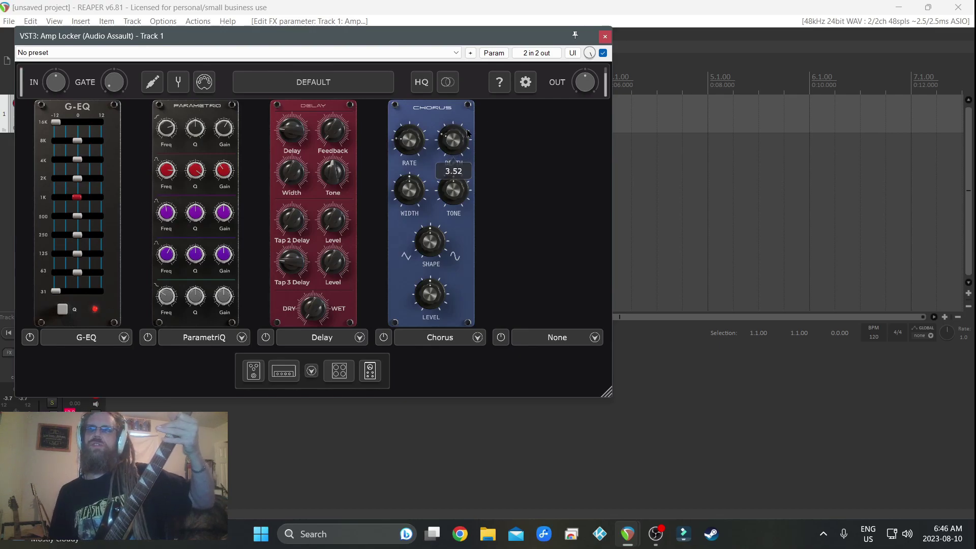
{"action": "left_click_drag", "start_coordinate": [411, 191], "coordinate": [416, 161]}
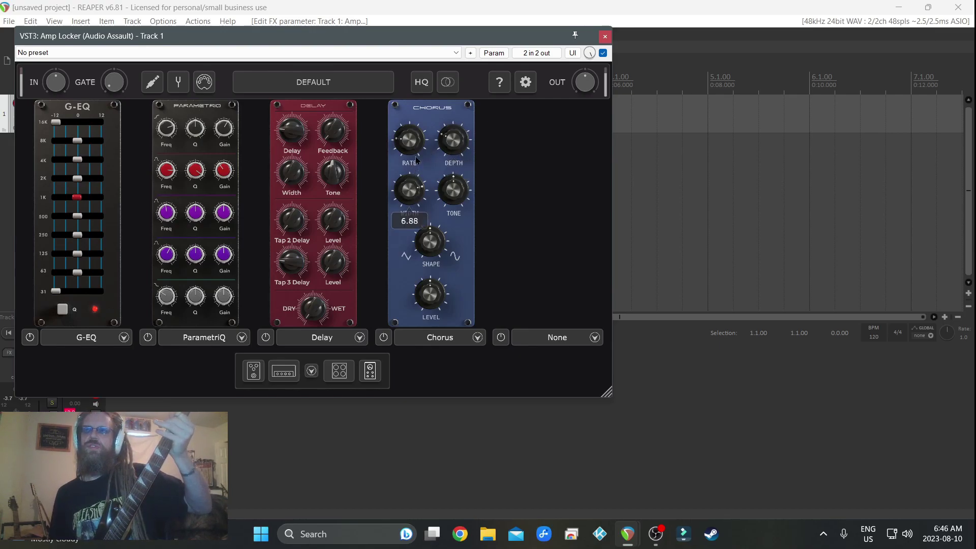
{"action": "mouse_move", "coordinate": [416, 161]}
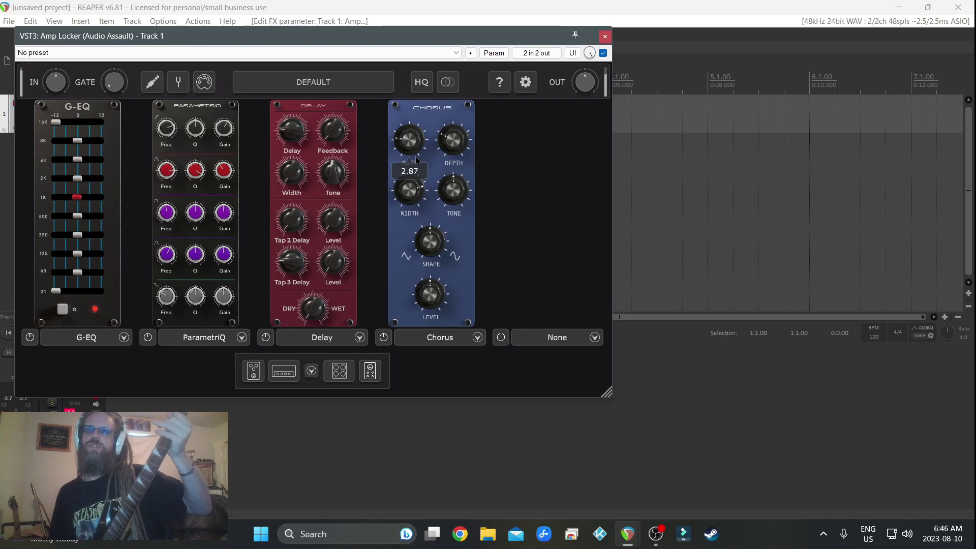
{"action": "mouse_move", "coordinate": [454, 194]}
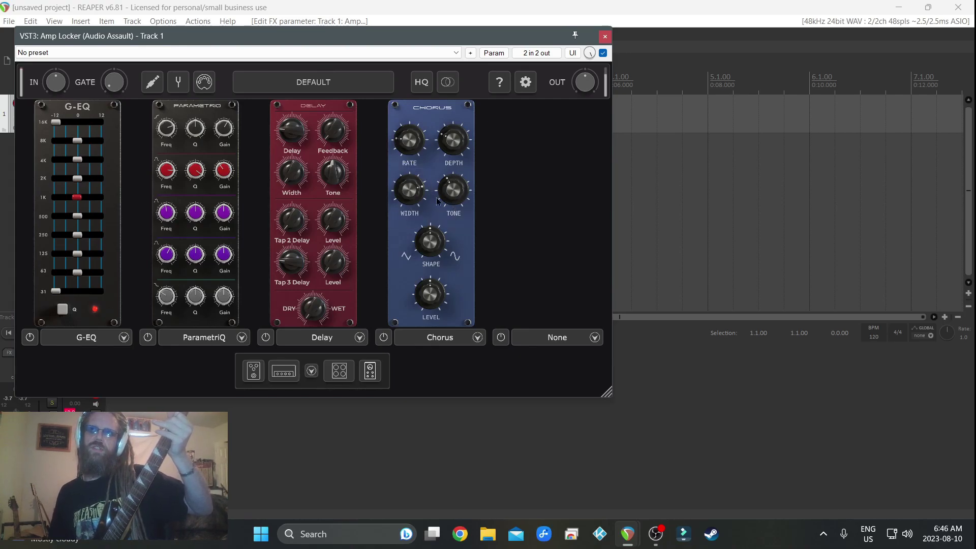
{"action": "left_click_drag", "start_coordinate": [453, 189], "coordinate": [454, 210]}
{"action": "mouse_move", "coordinate": [432, 244]}
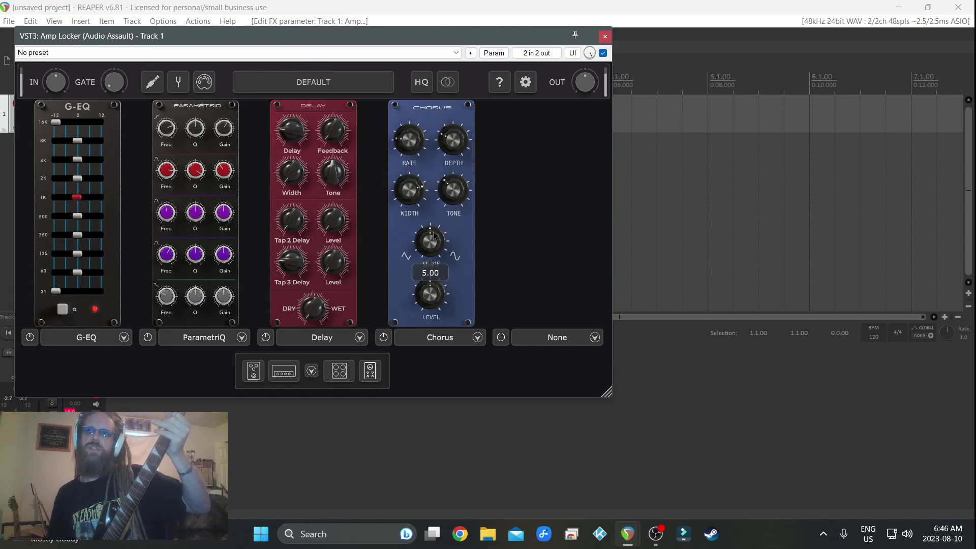
{"action": "left_click_drag", "start_coordinate": [432, 247], "coordinate": [434, 297]}
{"action": "left_click_drag", "start_coordinate": [441, 140], "coordinate": [440, 356]}
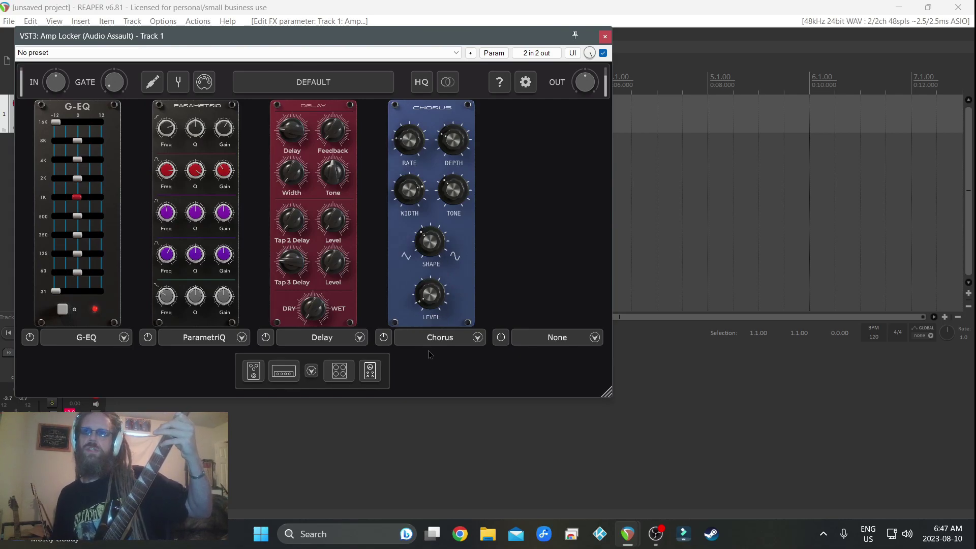
- Nudge the Chorus level up slightly and switch Amp Locker to the Califier amp head
{"action": "left_click_drag", "start_coordinate": [429, 298], "coordinate": [422, 297]}
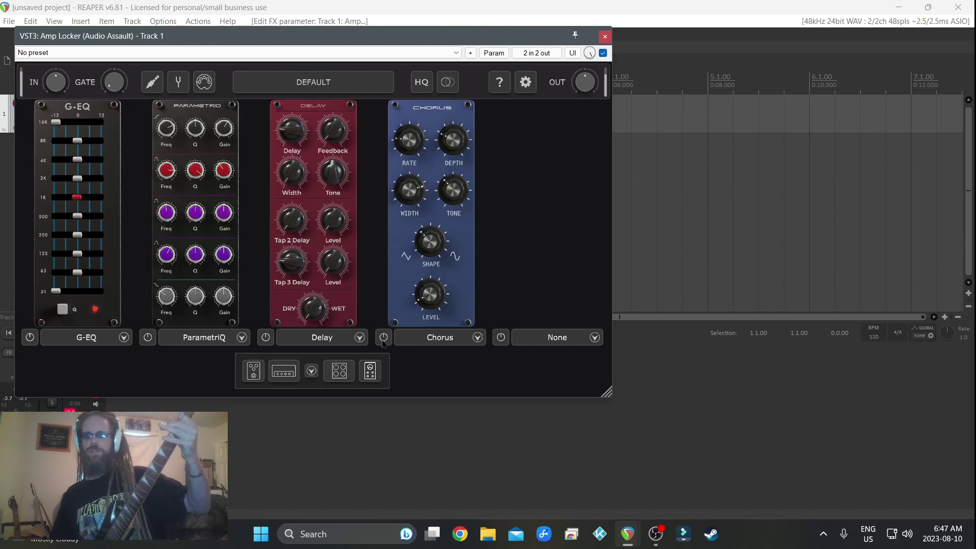
{"action": "left_click", "coordinate": [283, 372]}
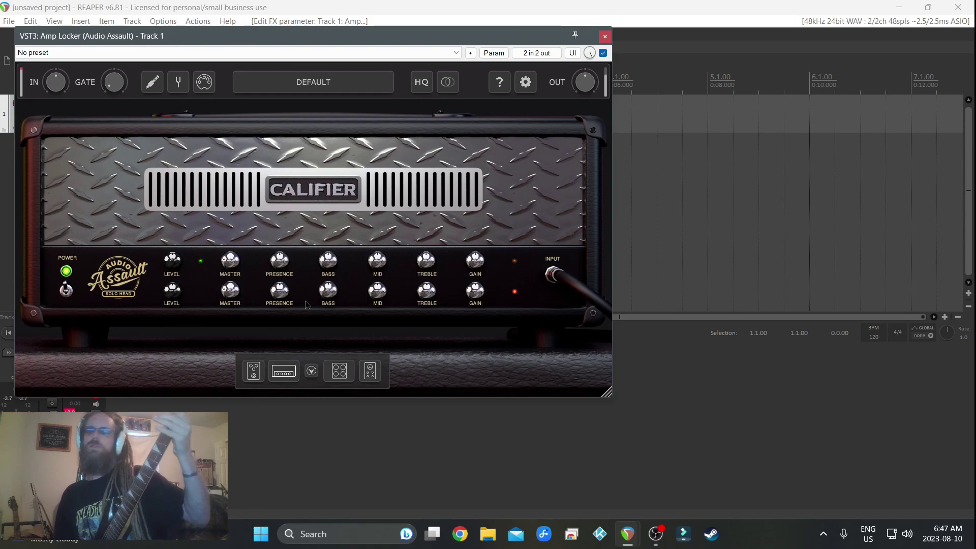
- Raise the Califier mids to about 6.62, treble to around 6.3 and bass to about 6.26
{"action": "mouse_move", "coordinate": [478, 295]}
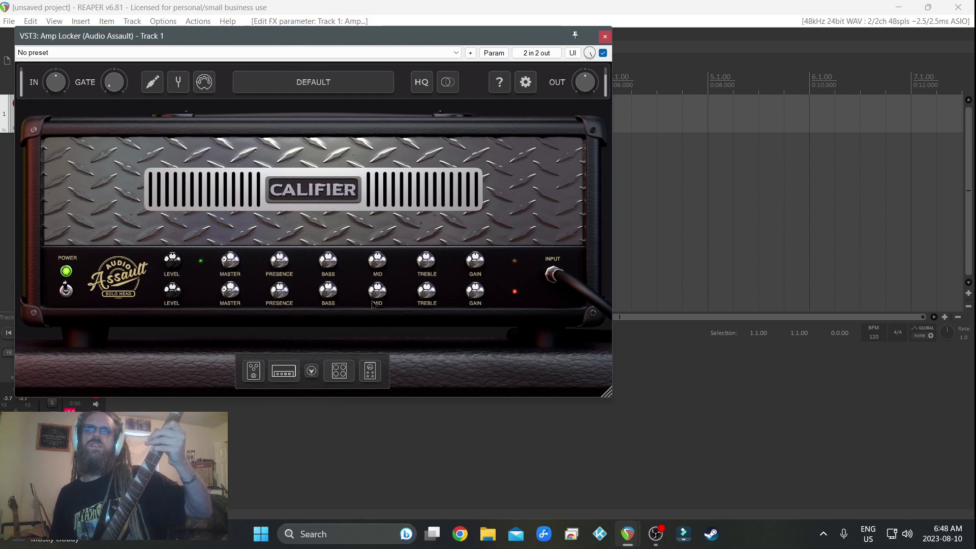
{"action": "scroll", "coordinate": [379, 299], "scroll_direction": "up", "scroll_amount": 2}
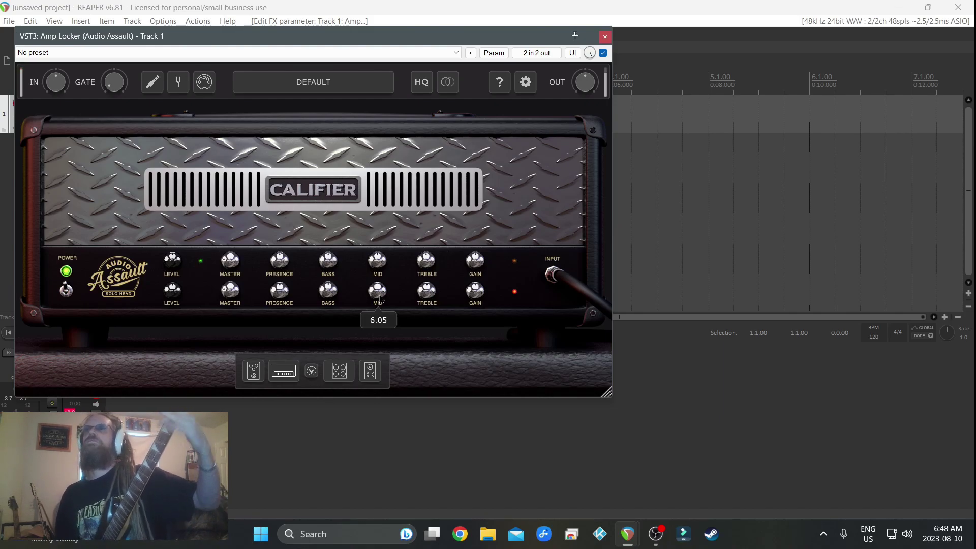
{"action": "scroll", "coordinate": [380, 300], "scroll_direction": "up", "scroll_amount": 2}
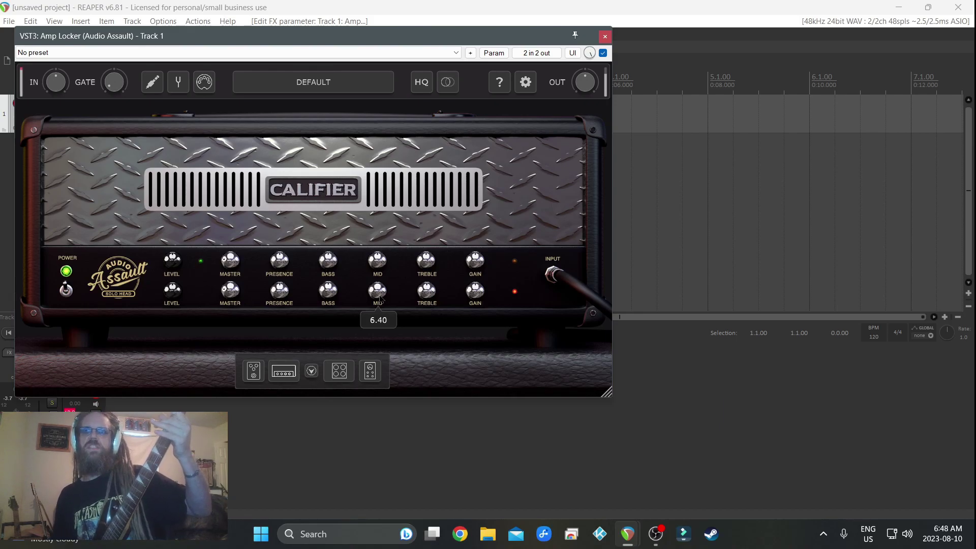
{"action": "left_click_drag", "start_coordinate": [380, 300], "coordinate": [381, 259]}
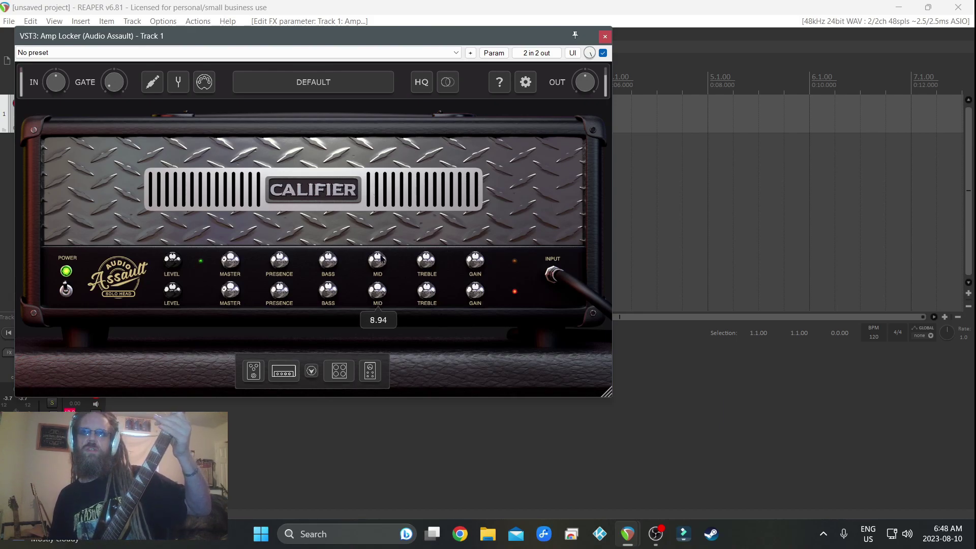
{"action": "scroll", "coordinate": [384, 297], "scroll_direction": "down", "scroll_amount": 12}
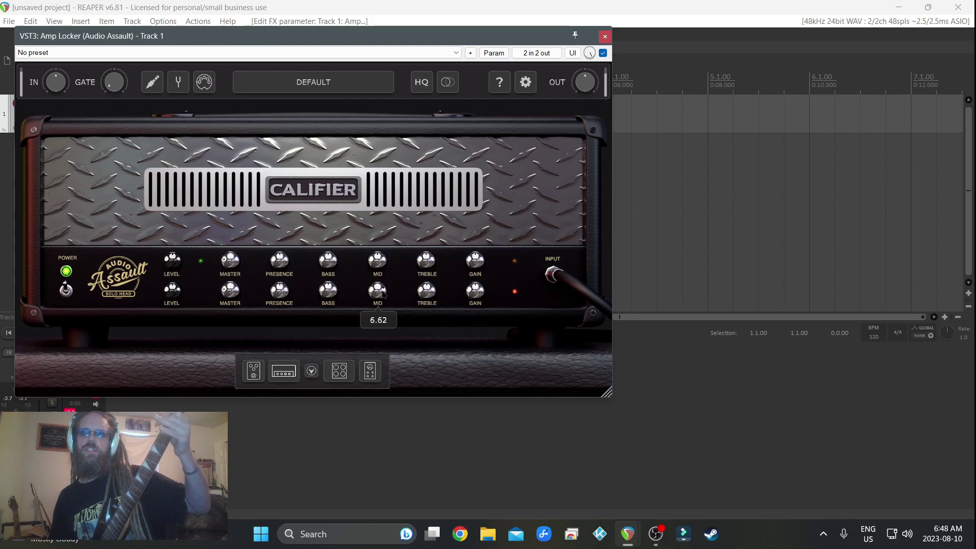
{"action": "mouse_move", "coordinate": [433, 293]}
{"action": "left_mouse_down"}
{"action": "mouse_move", "coordinate": [435, 256]}
{"action": "mouse_move", "coordinate": [444, 259]}
{"action": "mouse_move", "coordinate": [441, 284]}
{"action": "left_mouse_up"}
{"action": "left_click_drag", "start_coordinate": [335, 298], "coordinate": [346, 276]}
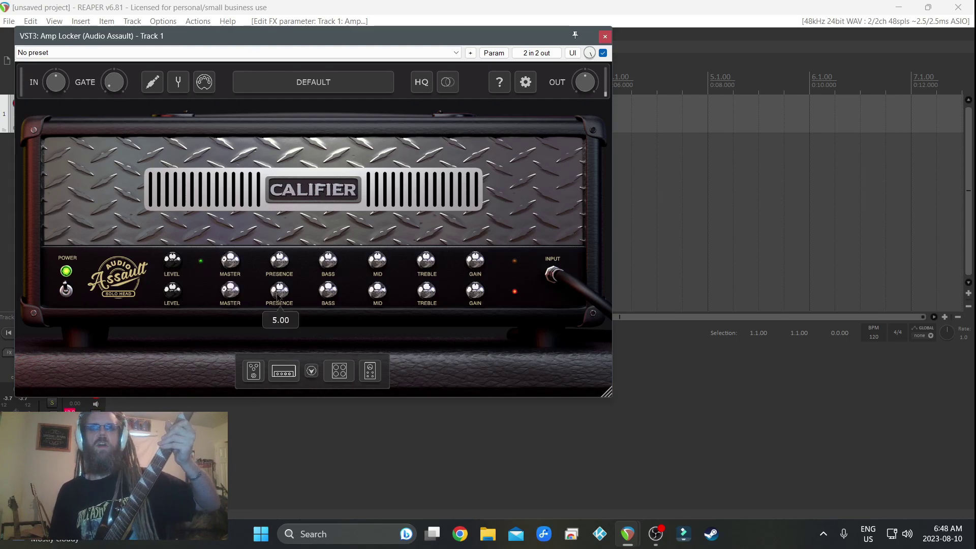
{"action": "mouse_move", "coordinate": [324, 293]}
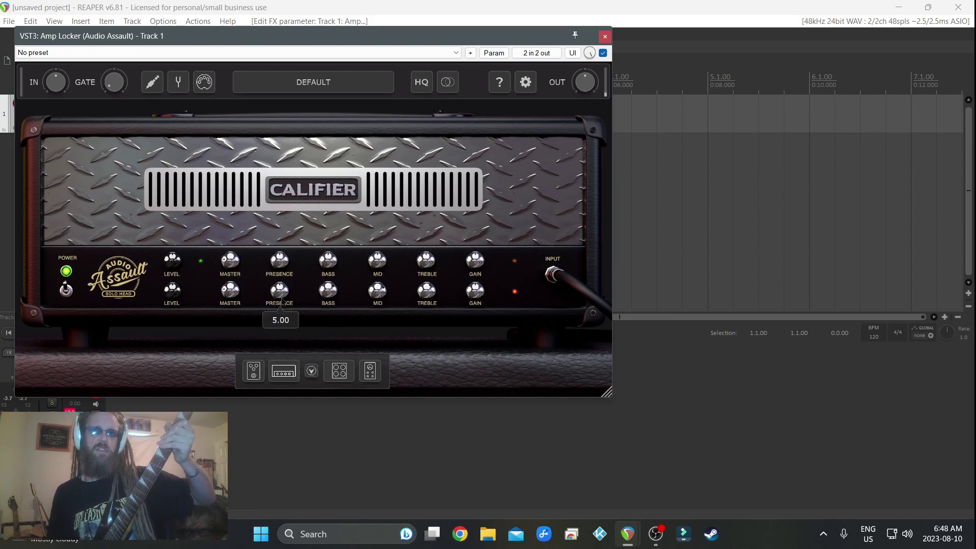